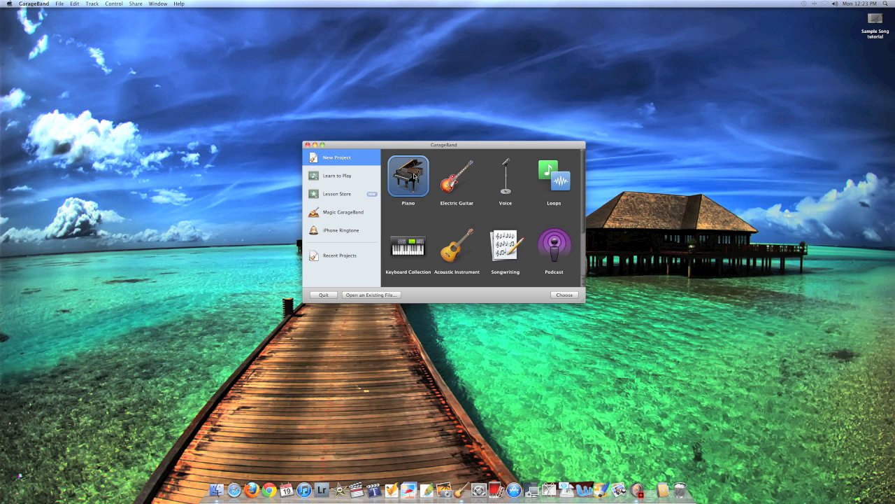
Create a Keyboard Collection project named 'Tutorial 1 song' at 100 bpm, 4/4, C major
{"action": "left_click", "coordinate": [408, 246]}
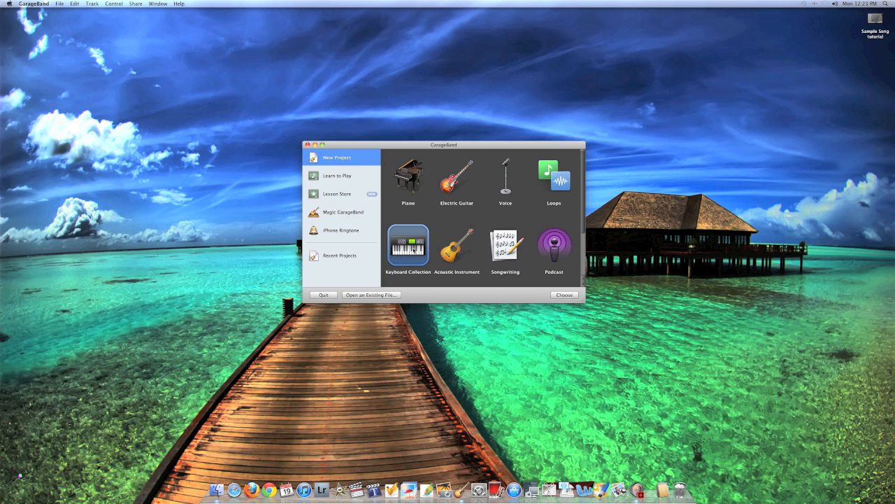
{"action": "double_click", "coordinate": [413, 248]}
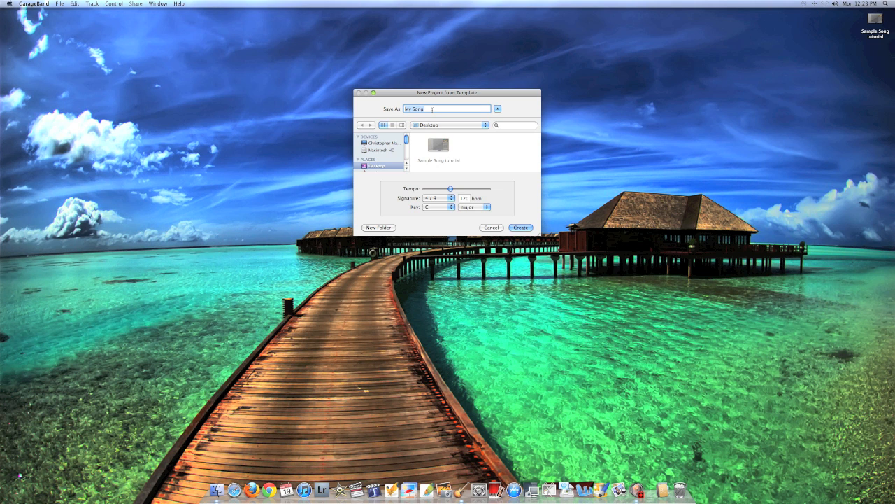
{"action": "key", "text": "BackSpace"}
{"action": "type", "text": "Tutorial 1 song"}
{"action": "mouse_move", "coordinate": [452, 189]}
{"action": "left_mouse_down"}
{"action": "mouse_move", "coordinate": [467, 189]}
{"action": "mouse_move", "coordinate": [446, 190]}
{"action": "left_mouse_up"}
{"action": "scroll", "coordinate": [378, 163], "scroll_direction": "down", "scroll_amount": 1}
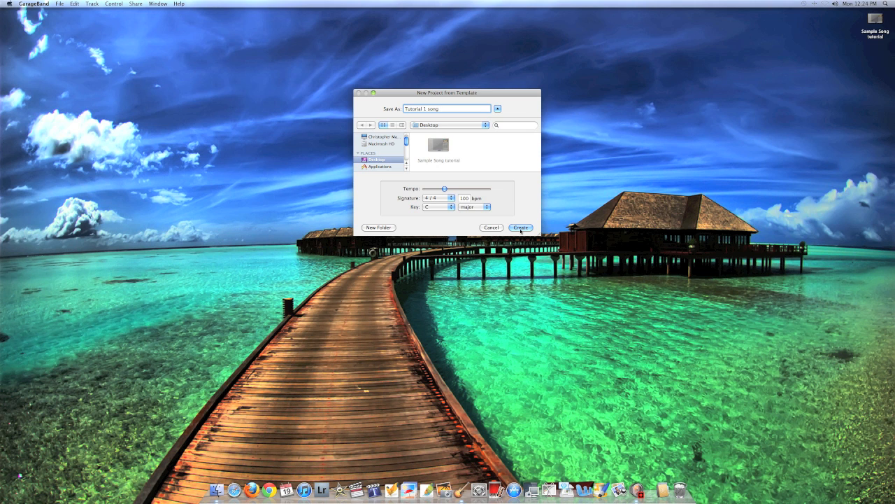
{"action": "left_click", "coordinate": [520, 228]}
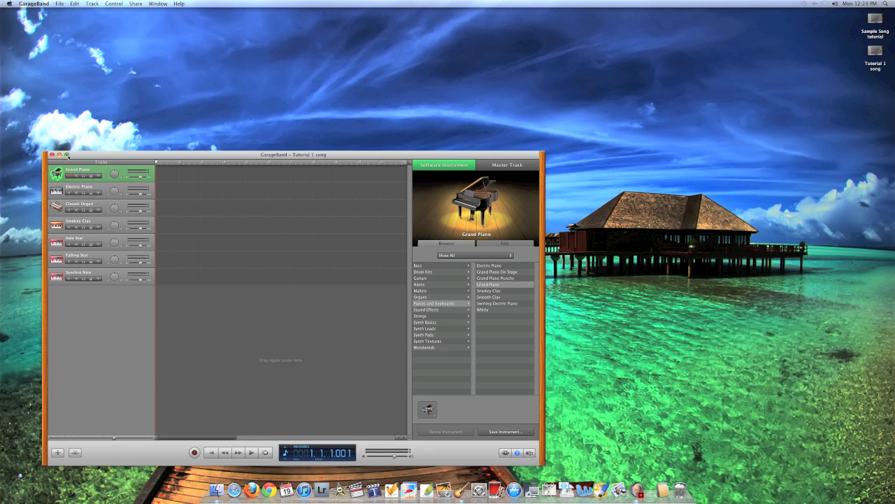
Maximise the Tutorial 1 song window to full screen
{"action": "left_click", "coordinate": [67, 155]}
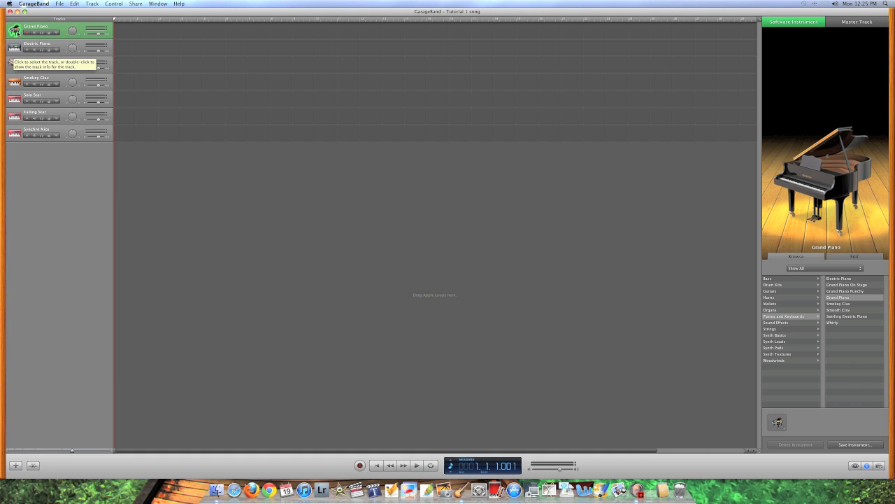
Switch the Electric Piano track to Bass > Sub Synth Bass, then reselect Grand Piano
{"action": "left_click", "coordinate": [14, 48]}
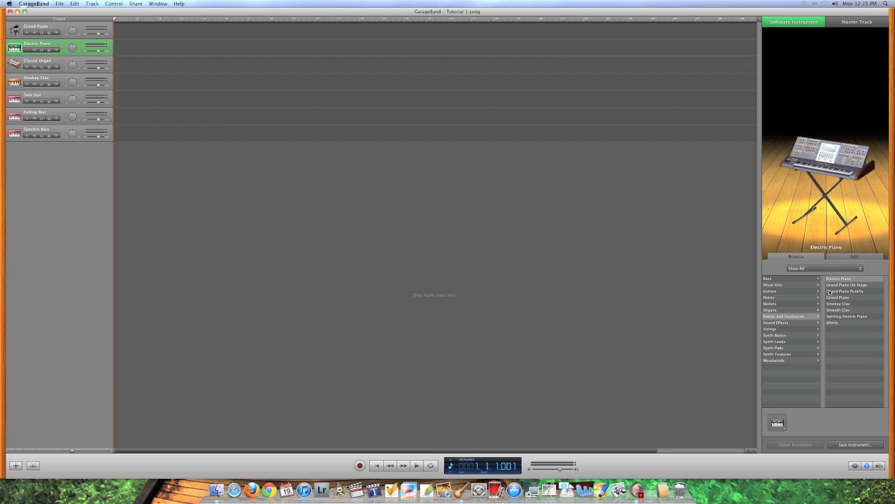
{"action": "left_click", "coordinate": [803, 279]}
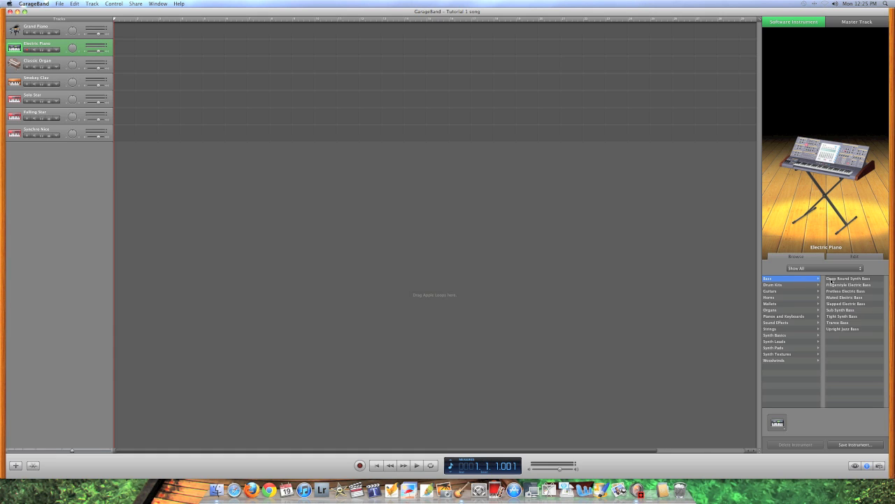
{"action": "left_click", "coordinate": [844, 310]}
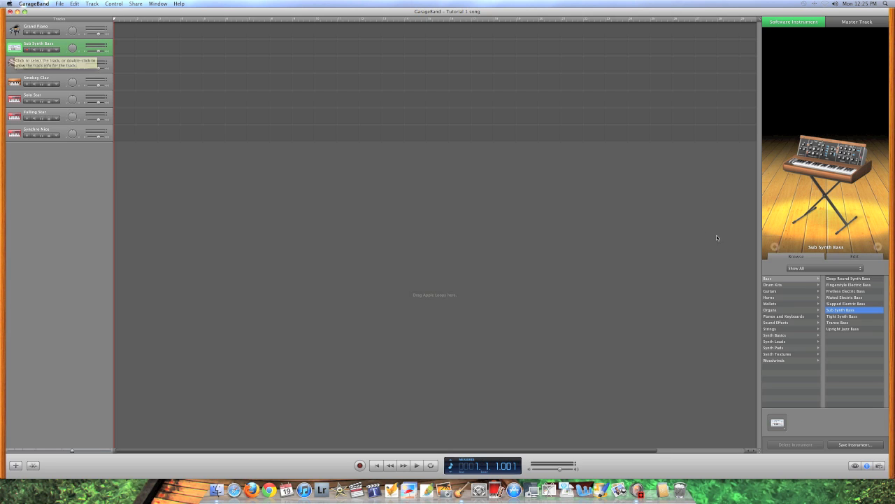
{"action": "left_click", "coordinate": [782, 280]}
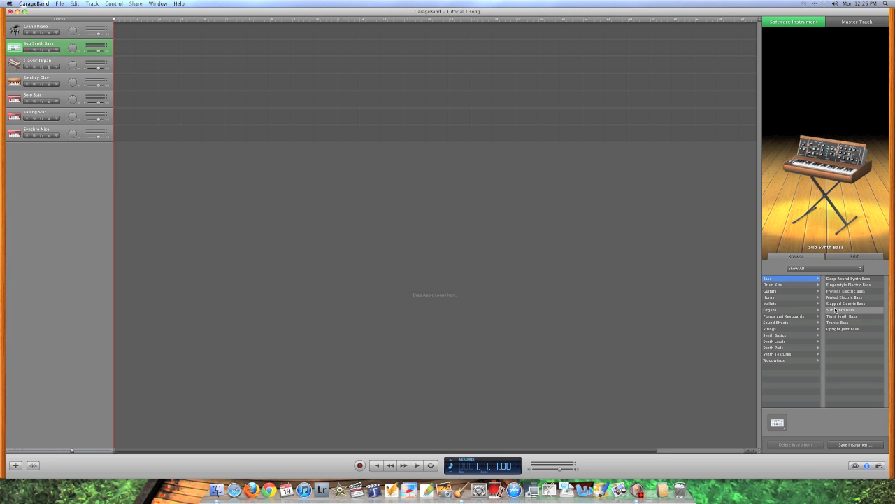
{"action": "left_click", "coordinate": [14, 32]}
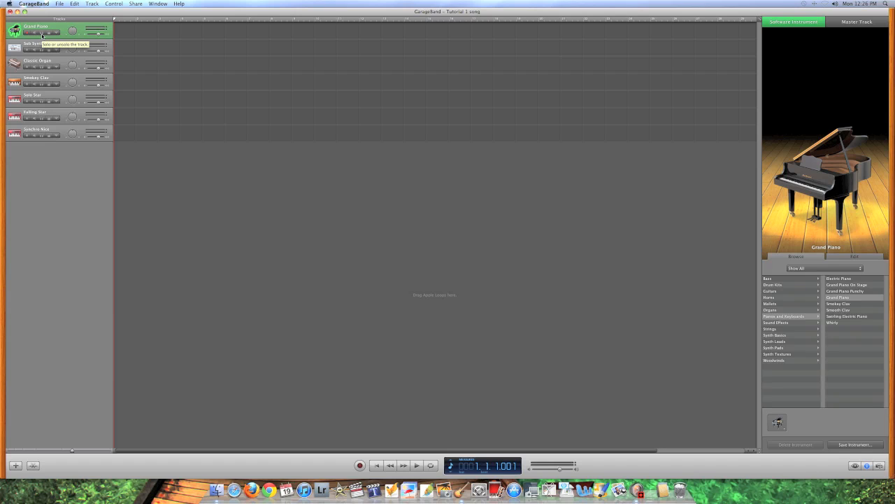
{"action": "left_click", "coordinate": [42, 33]}
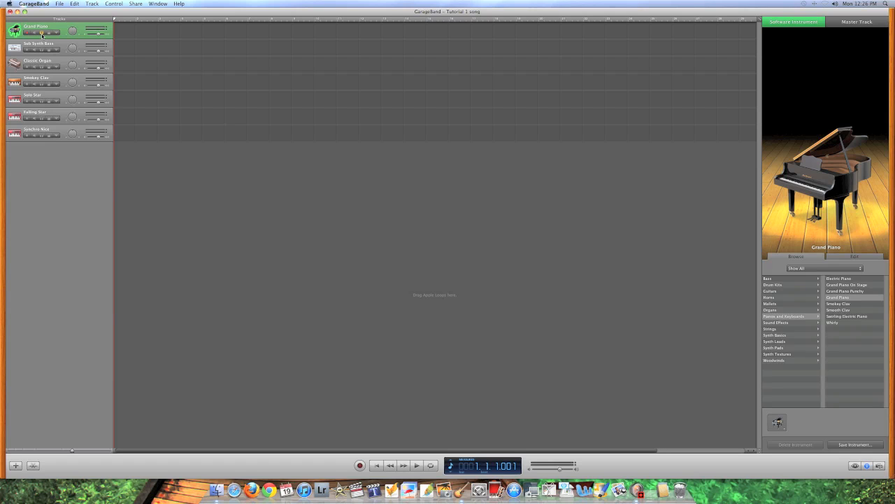
{"action": "left_click", "coordinate": [42, 33]}
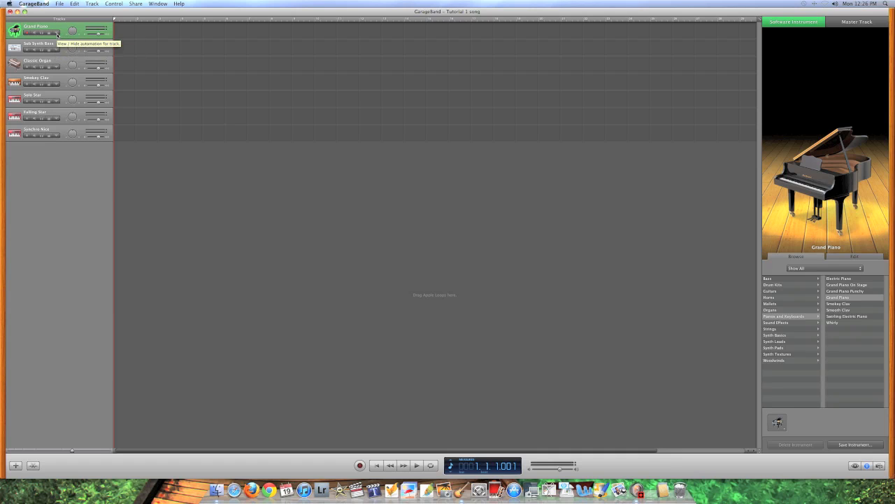
{"action": "left_click", "coordinate": [57, 35]}
{"action": "left_click", "coordinate": [53, 47]}
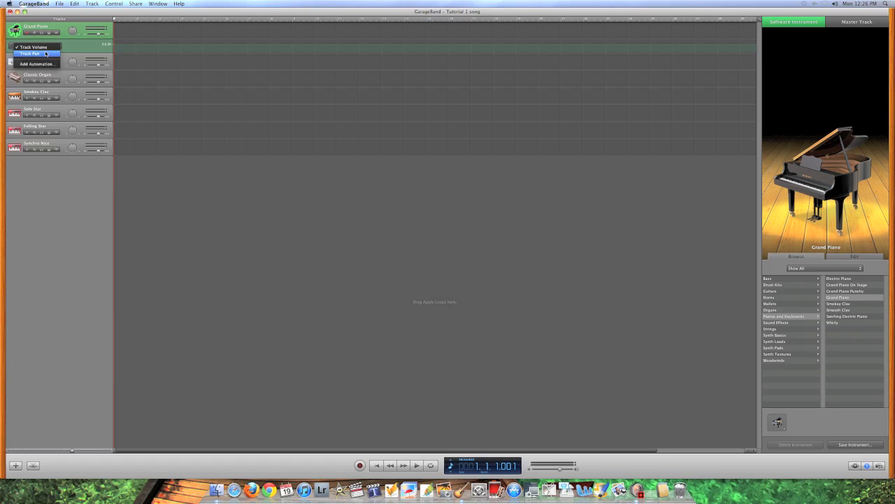
{"action": "left_click", "coordinate": [55, 33]}
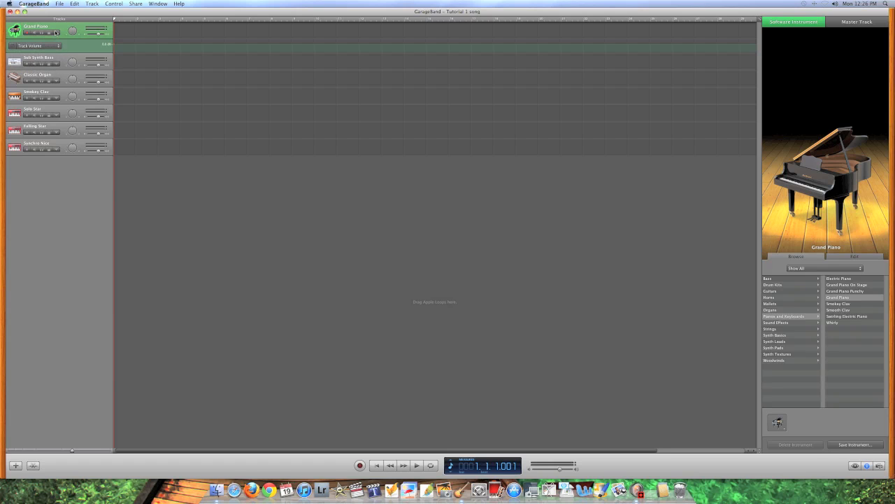
{"action": "left_click", "coordinate": [58, 33]}
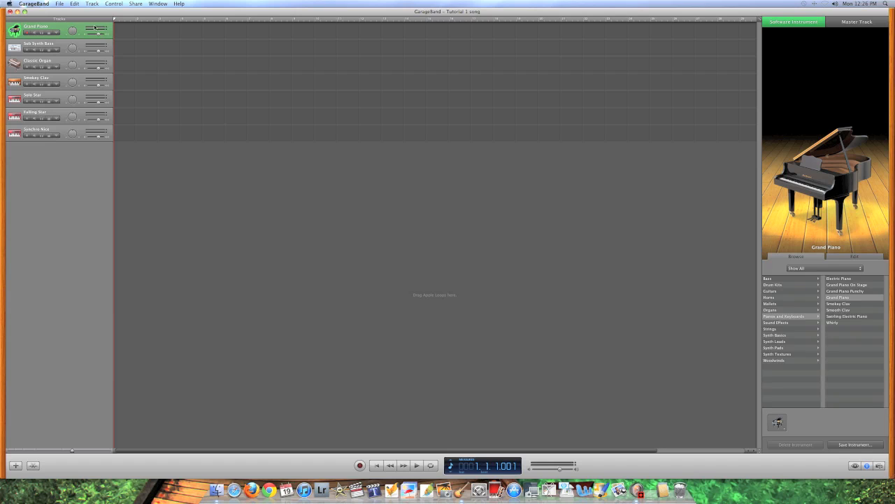
Lower the Grand Piano volume to -9.8 dB and bring up the Musical Typing keyboard
{"action": "left_click", "coordinate": [99, 34]}
{"action": "left_click_drag", "start_coordinate": [99, 34], "coordinate": [99, 34]}
{"action": "left_click", "coordinate": [234, 110]}
{"action": "key", "text": "super+shift+k"}
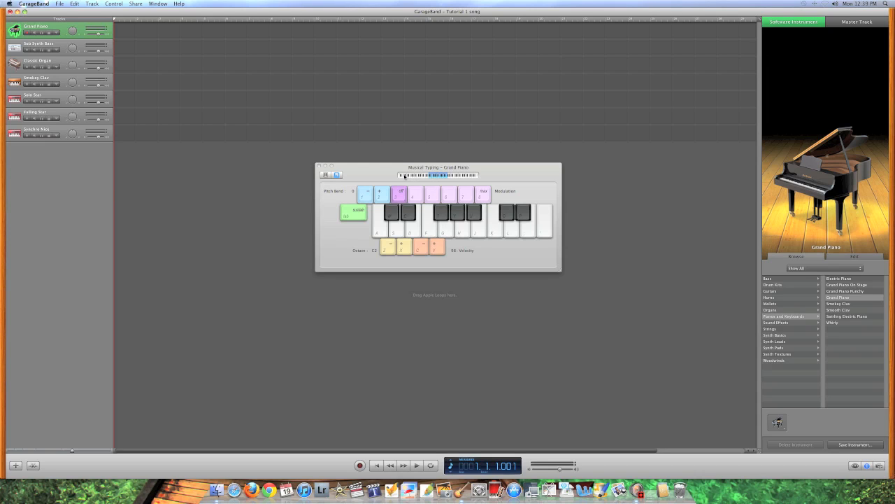
Shift the Musical Typing range up to C6 and audition Grand Piano notes
{"action": "mouse_move", "coordinate": [406, 175]}
{"action": "left_mouse_down"}
{"action": "mouse_move", "coordinate": [480, 179]}
{"action": "mouse_move", "coordinate": [407, 178]}
{"action": "left_mouse_up"}
{"action": "left_click", "coordinate": [401, 233]}
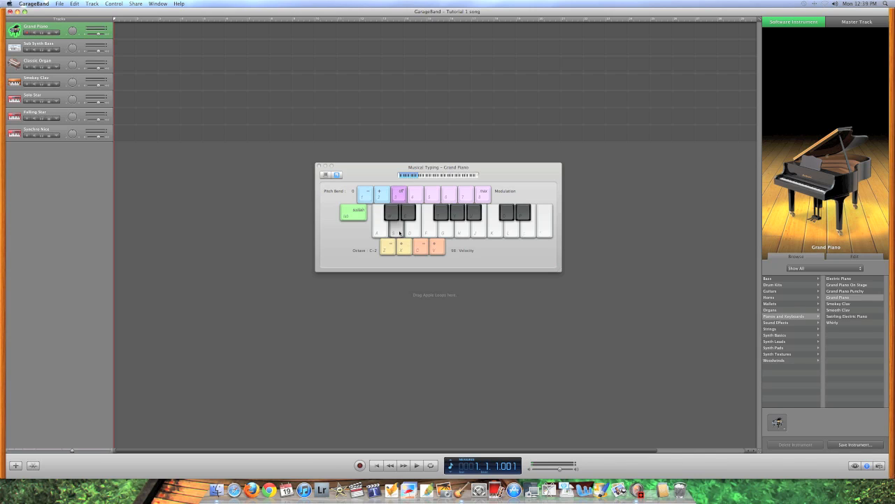
{"action": "left_click", "coordinate": [509, 232]}
{"action": "left_click", "coordinate": [495, 231]}
{"action": "left_click", "coordinate": [464, 229]}
{"action": "left_click", "coordinate": [425, 174]}
{"action": "left_click", "coordinate": [473, 176]}
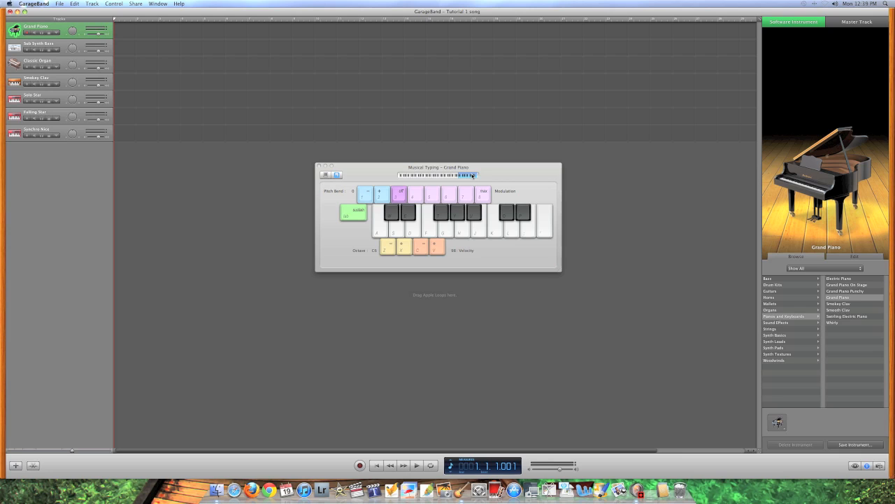
{"action": "left_click", "coordinate": [433, 229]}
{"action": "left_click", "coordinate": [462, 230]}
{"action": "left_click", "coordinate": [478, 231]}
{"action": "left_click", "coordinate": [451, 231]}
{"action": "left_click", "coordinate": [443, 231]}
Move the playable range down through C2 and C1, testing notes, ending at the lowest octave
{"action": "left_click", "coordinate": [434, 230]}
{"action": "left_click", "coordinate": [438, 176]}
{"action": "left_click", "coordinate": [431, 175]}
{"action": "left_click", "coordinate": [409, 217]}
{"action": "left_click", "coordinate": [495, 230]}
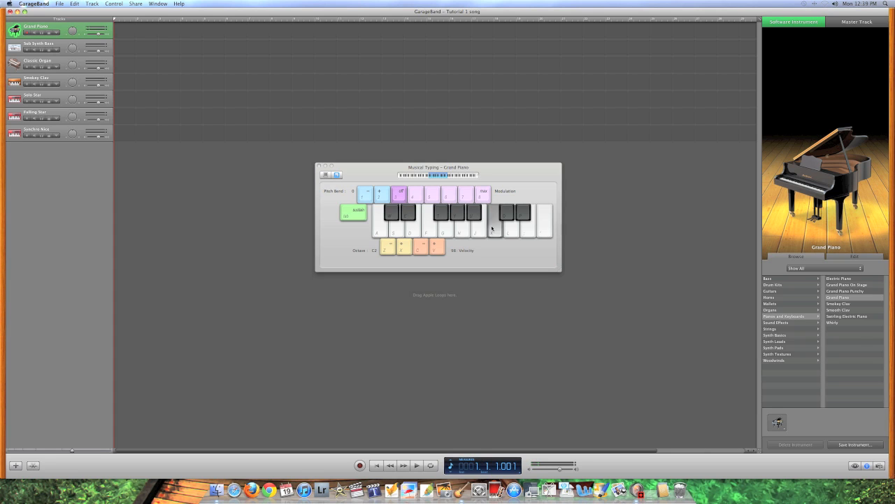
{"action": "left_click", "coordinate": [510, 230]}
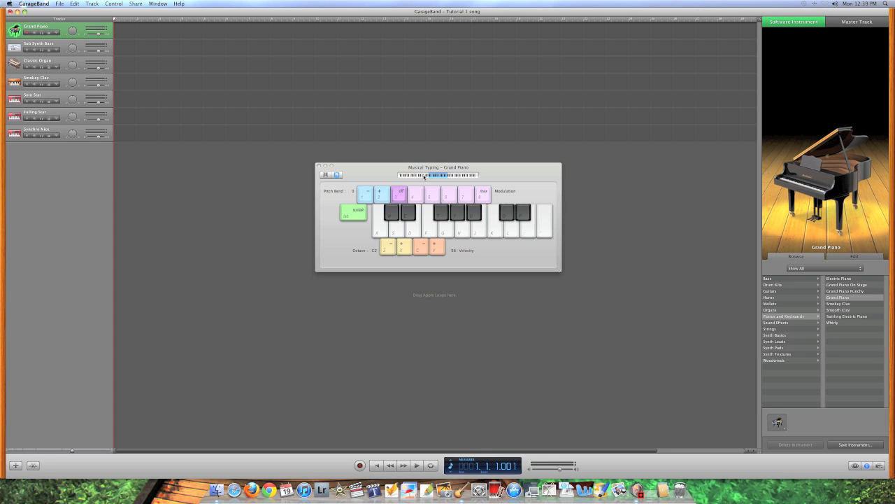
{"action": "left_click_drag", "start_coordinate": [443, 177], "coordinate": [405, 177]}
{"action": "mouse_move", "coordinate": [409, 176]}
{"action": "left_mouse_down"}
{"action": "mouse_move", "coordinate": [477, 179]}
{"action": "mouse_move", "coordinate": [424, 176]}
{"action": "left_mouse_up"}
{"action": "mouse_move", "coordinate": [422, 177]}
{"action": "left_mouse_down"}
{"action": "mouse_move", "coordinate": [413, 177]}
{"action": "mouse_move", "coordinate": [460, 181]}
{"action": "mouse_move", "coordinate": [425, 177]}
{"action": "left_mouse_up"}
Change the Classic Organ track to Drum Kits > Hip Hop Kit and set the range to C2
{"action": "left_click", "coordinate": [15, 63]}
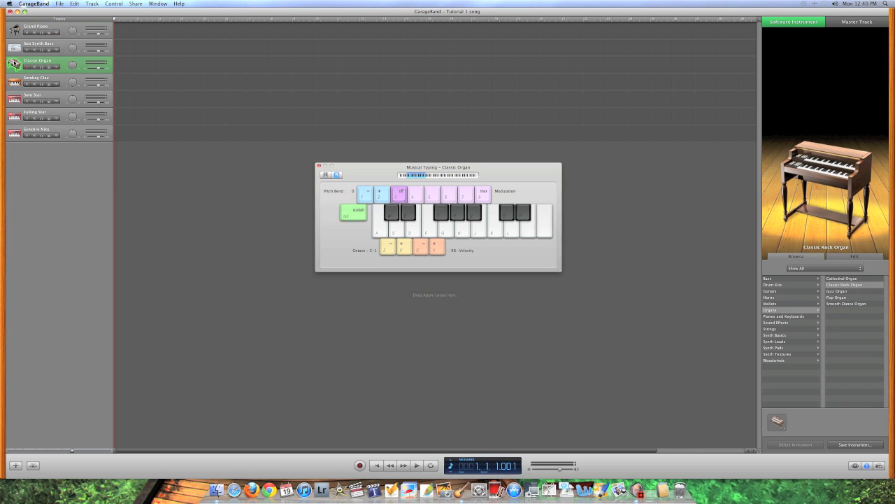
{"action": "left_click", "coordinate": [784, 285]}
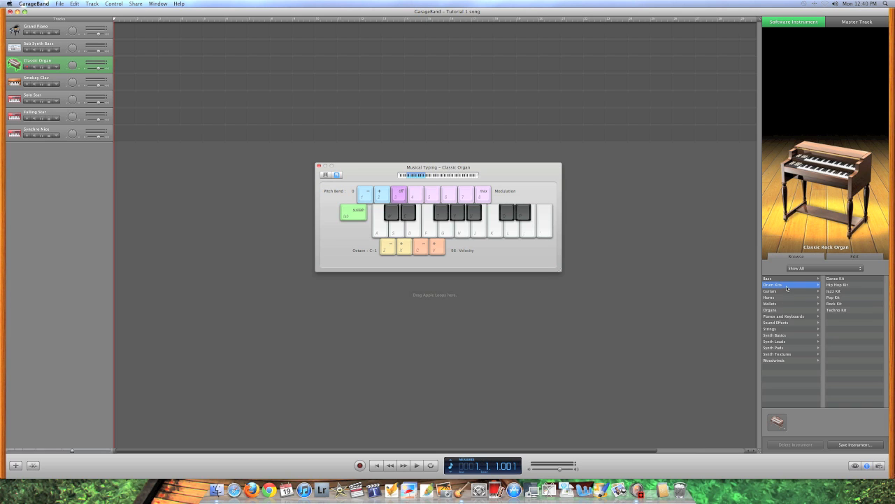
{"action": "left_click", "coordinate": [837, 285]}
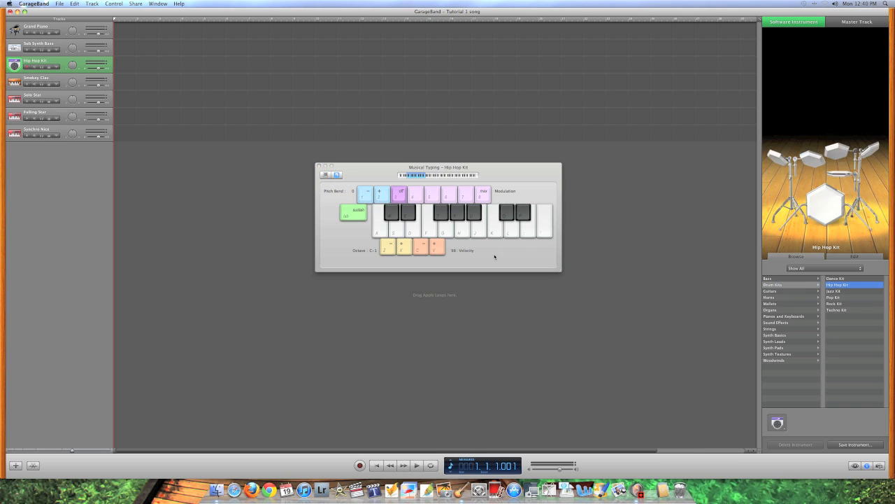
{"action": "left_click_drag", "start_coordinate": [415, 175], "coordinate": [436, 175]}
Audition Hip Hop Kit drum sounds with Musical Typing at octave C2
{"action": "left_click", "coordinate": [433, 232]}
{"action": "left_click", "coordinate": [445, 218]}
{"action": "left_click", "coordinate": [459, 218]}
{"action": "left_click", "coordinate": [475, 216]}
{"action": "left_click", "coordinate": [508, 216]}
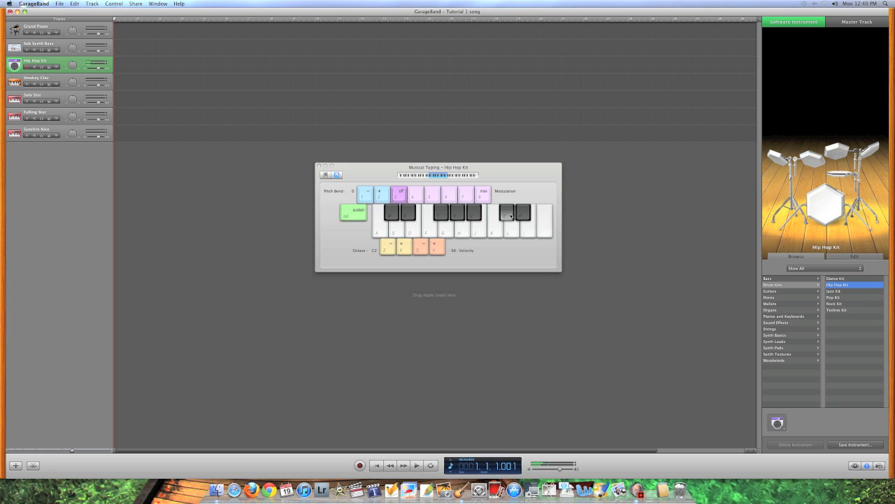
{"action": "left_click", "coordinate": [489, 236]}
{"action": "left_click", "coordinate": [481, 235]}
{"action": "left_click", "coordinate": [463, 233]}
Drop the playable range to octave C-1 and audition more drum sounds
{"action": "left_click", "coordinate": [417, 175]}
{"action": "left_click", "coordinate": [416, 176]}
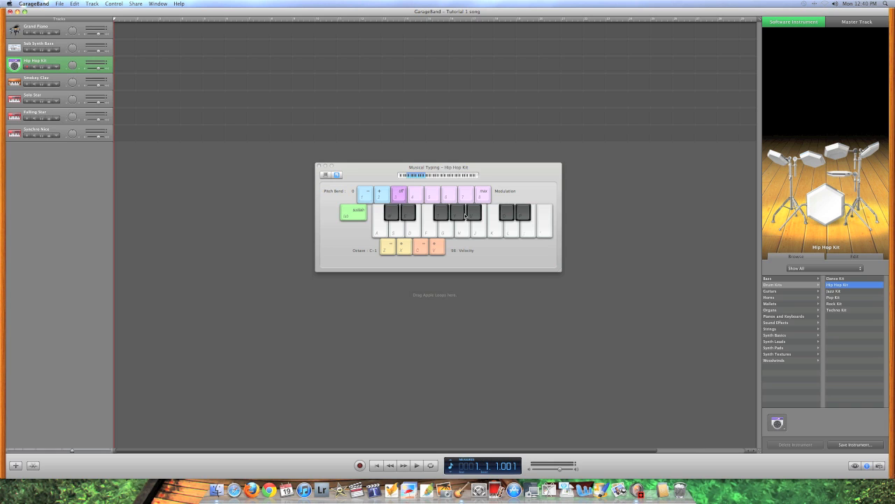
{"action": "left_click", "coordinate": [479, 232]}
{"action": "left_click", "coordinate": [478, 231]}
{"action": "left_click", "coordinate": [538, 230]}
{"action": "left_click", "coordinate": [529, 231]}
{"action": "left_click", "coordinate": [498, 233]}
{"action": "left_click", "coordinate": [539, 230]}
{"action": "left_click", "coordinate": [511, 228]}
{"action": "left_click", "coordinate": [383, 230]}
{"action": "left_click", "coordinate": [392, 216]}
{"action": "left_click", "coordinate": [413, 228]}
{"action": "left_click", "coordinate": [457, 215]}
{"action": "left_click", "coordinate": [525, 217]}
{"action": "mouse_move", "coordinate": [524, 217]}
{"action": "left_mouse_down"}
{"action": "mouse_move", "coordinate": [479, 226]}
{"action": "mouse_move", "coordinate": [455, 219]}
{"action": "left_mouse_up"}
Raise the range one octave, audition drum hits and practise alternating two drum sounds
{"action": "left_click", "coordinate": [406, 247]}
{"action": "left_click", "coordinate": [473, 232]}
{"action": "left_click", "coordinate": [482, 230]}
{"action": "left_click", "coordinate": [495, 229]}
{"action": "left_click", "coordinate": [511, 231]}
{"action": "left_click", "coordinate": [529, 230]}
{"action": "left_click", "coordinate": [459, 215]}
{"action": "left_click", "coordinate": [475, 215]}
{"action": "left_click", "coordinate": [526, 228]}
{"action": "left_click", "coordinate": [508, 228]}
{"action": "left_click", "coordinate": [509, 234]}
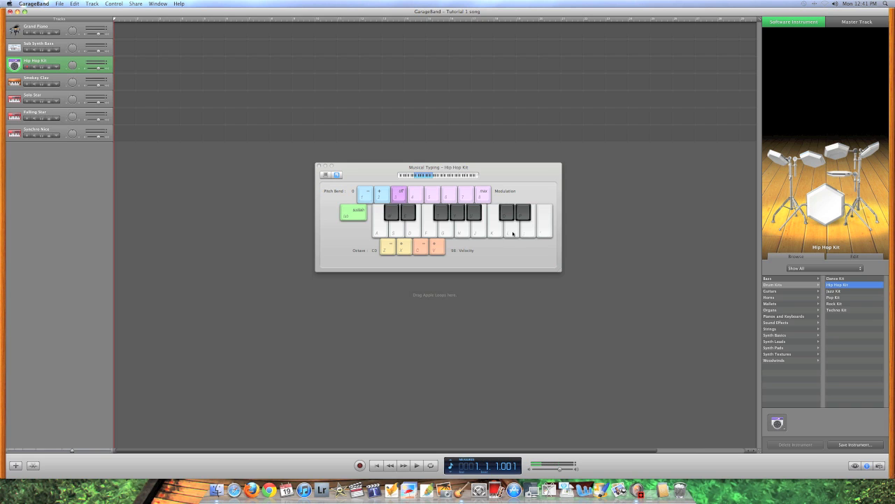
{"action": "left_click", "coordinate": [463, 231]}
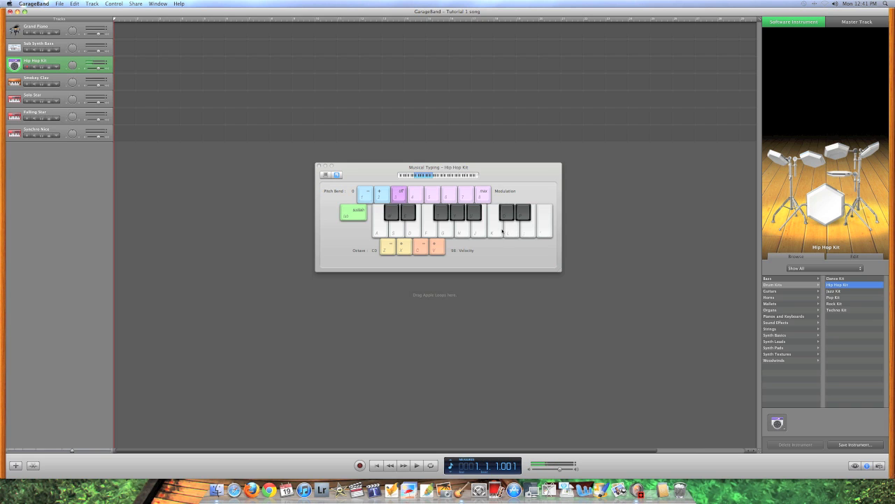
{"action": "left_click", "coordinate": [467, 231]}
{"action": "left_click", "coordinate": [511, 231]}
{"action": "left_click", "coordinate": [468, 231]}
{"action": "left_click", "coordinate": [511, 230]}
{"action": "left_click", "coordinate": [472, 231]}
{"action": "left_click", "coordinate": [463, 231]}
{"action": "left_click", "coordinate": [508, 231]}
{"action": "left_click", "coordinate": [466, 232]}
{"action": "left_click", "coordinate": [518, 233]}
{"action": "left_click", "coordinate": [517, 233]}
Record a short drum pattern on the Hip Hop Kit track using the L and H keys
{"action": "key", "text": "l"}
{"action": "left_click", "coordinate": [360, 466]}
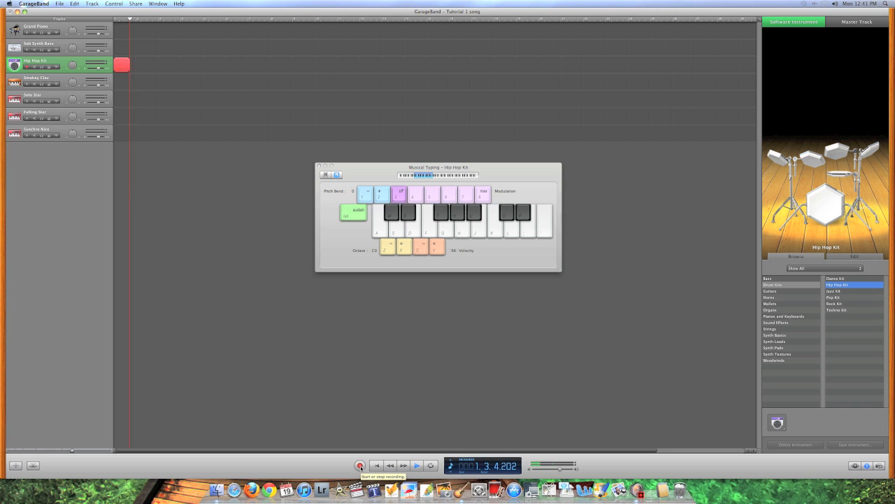
{"action": "key", "text": "l"}
{"action": "key", "text": "h"}
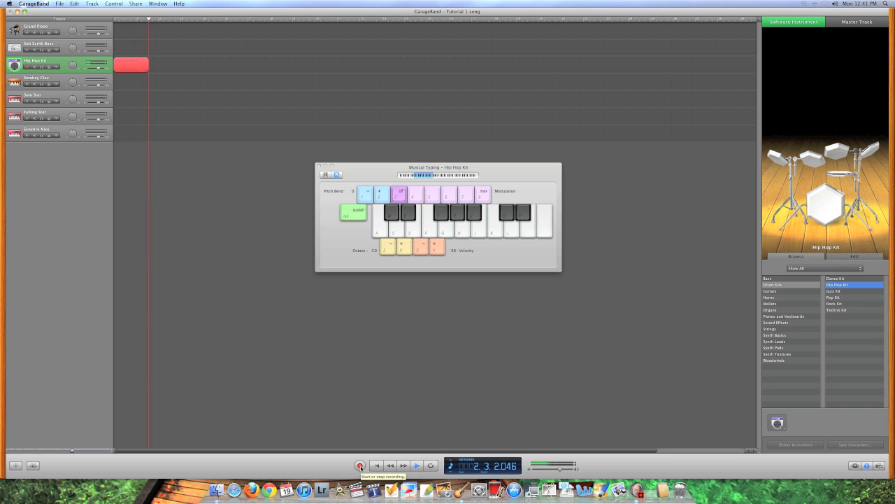
{"action": "key", "text": "h"}
{"action": "key", "text": "h"}
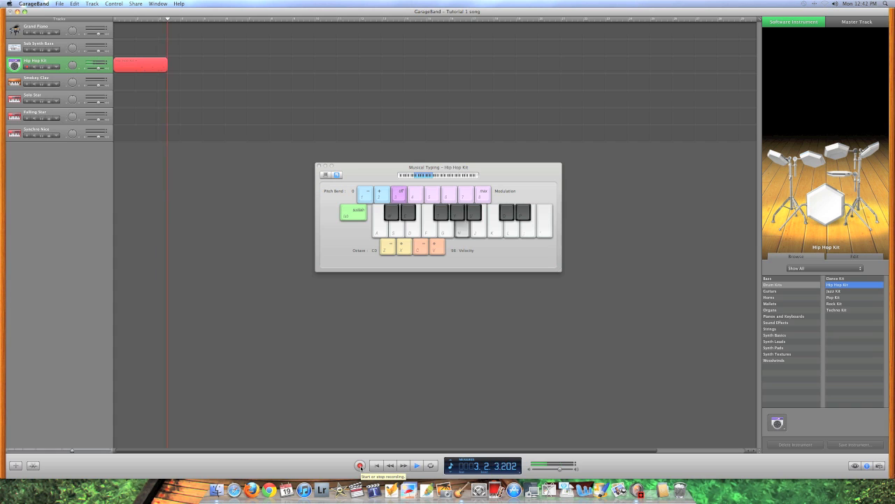
{"action": "left_click", "coordinate": [360, 465]}
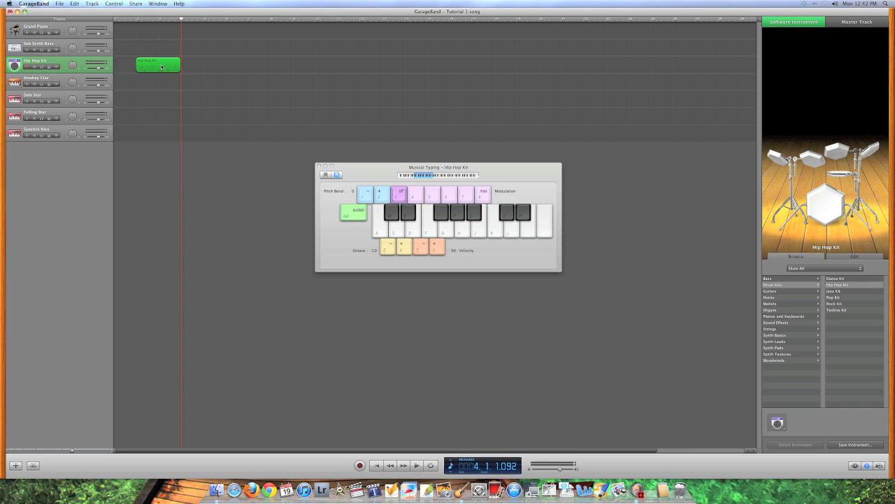
Close Musical Typing, open the drum region in an enlarged Piano Roll, and move it to bar 1
{"action": "left_click", "coordinate": [319, 166]}
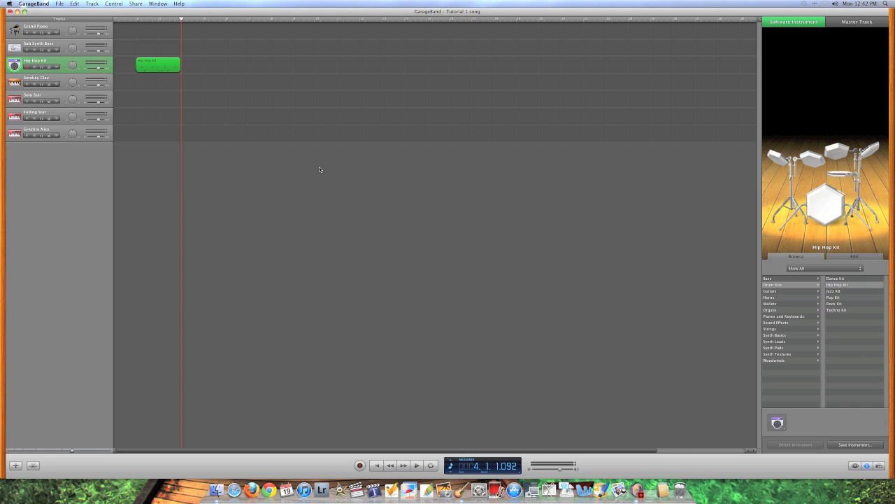
{"action": "double_click", "coordinate": [156, 69]}
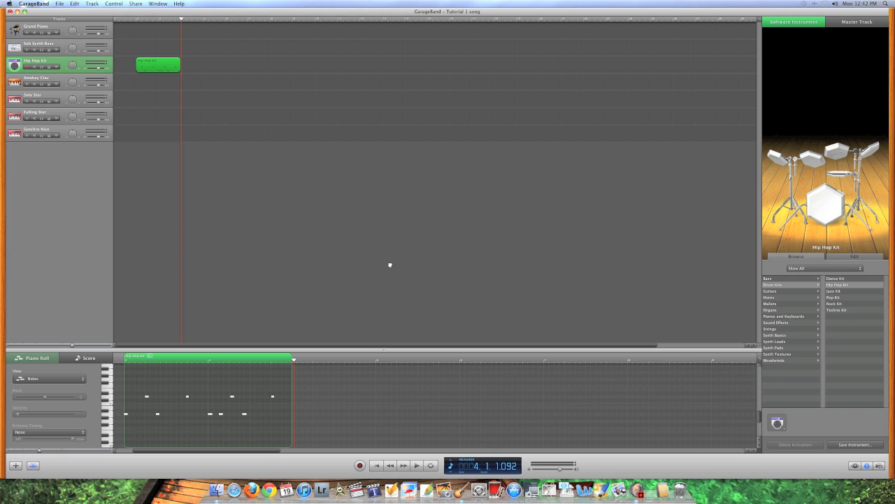
{"action": "left_click_drag", "start_coordinate": [390, 264], "coordinate": [390, 249]}
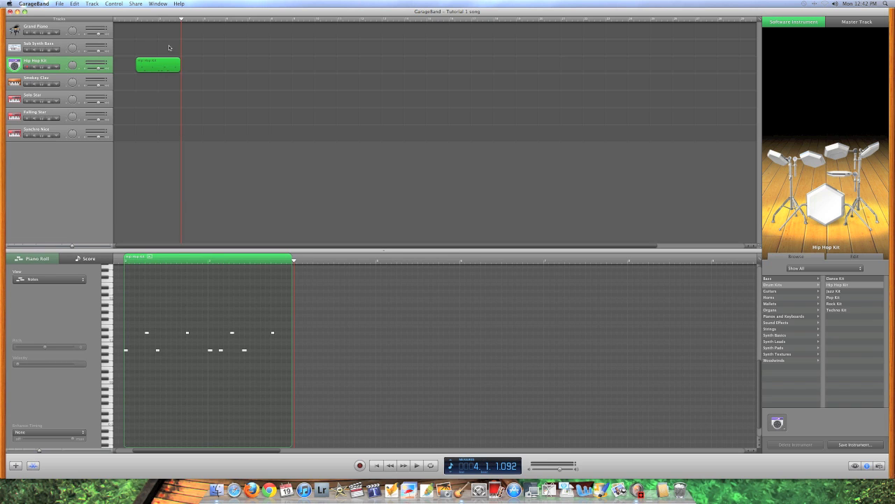
{"action": "left_click_drag", "start_coordinate": [165, 68], "coordinate": [98, 67]}
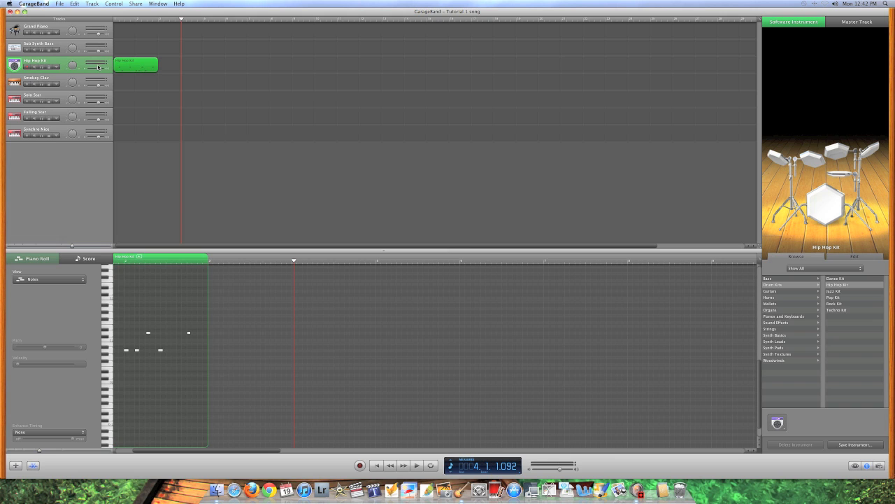
{"action": "key", "text": "Return"}
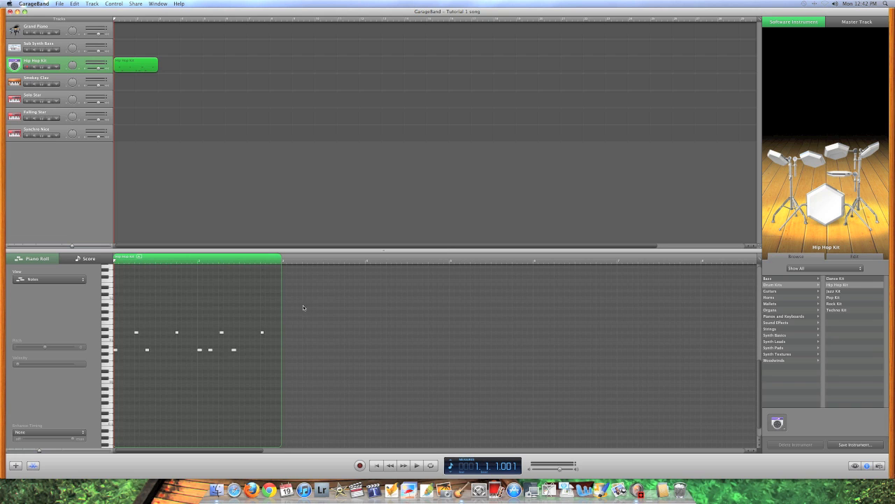
{"action": "scroll", "coordinate": [300, 305], "scroll_direction": "down", "scroll_amount": 1}
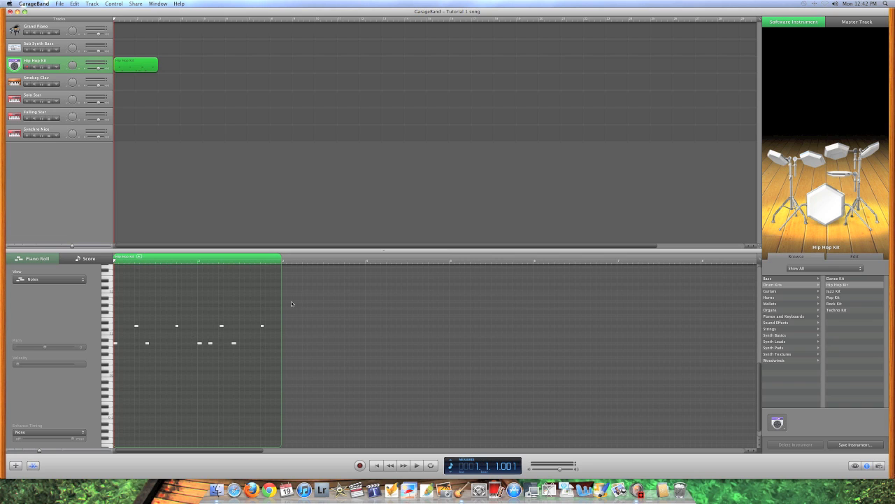
Transpose all Hip Hop Kit notes up and quantize them to 1/16 notes
{"action": "left_click_drag", "start_coordinate": [291, 302], "coordinate": [91, 361]}
{"action": "key", "text": "Up"}
{"action": "key", "text": "Up"}
{"action": "key", "text": "Up"}
{"action": "key", "text": "Up"}
{"action": "key", "text": "Up"}
{"action": "key", "text": "Up"}
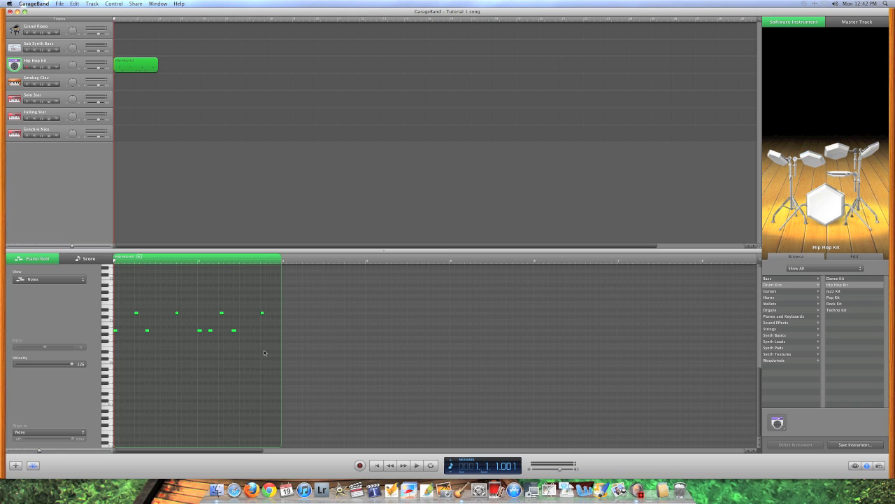
{"action": "left_click", "coordinate": [46, 433]}
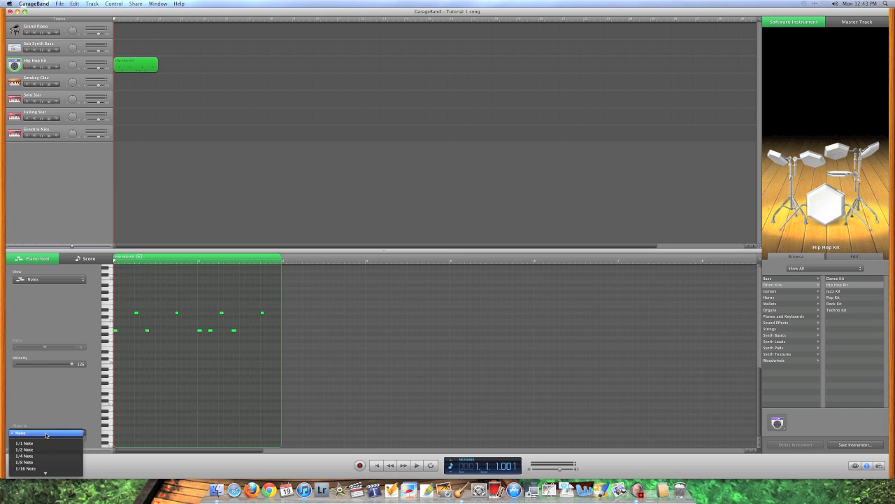
{"action": "left_click", "coordinate": [44, 467]}
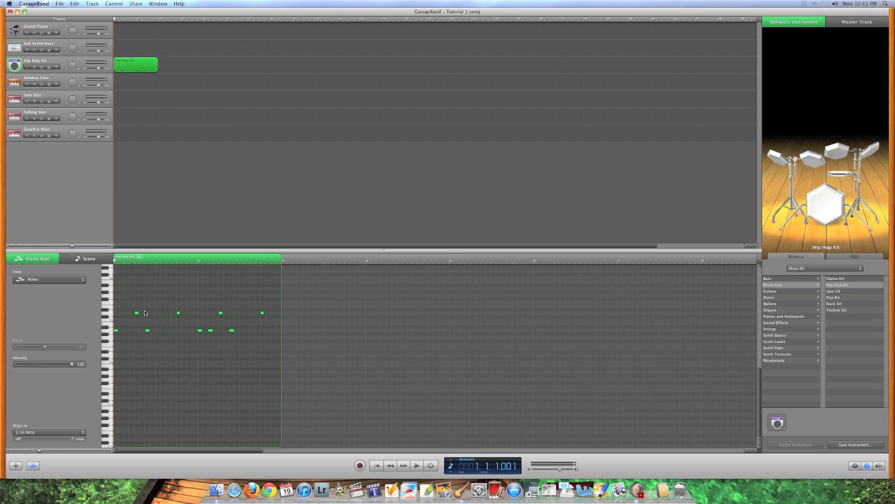
{"action": "left_click", "coordinate": [196, 208]}
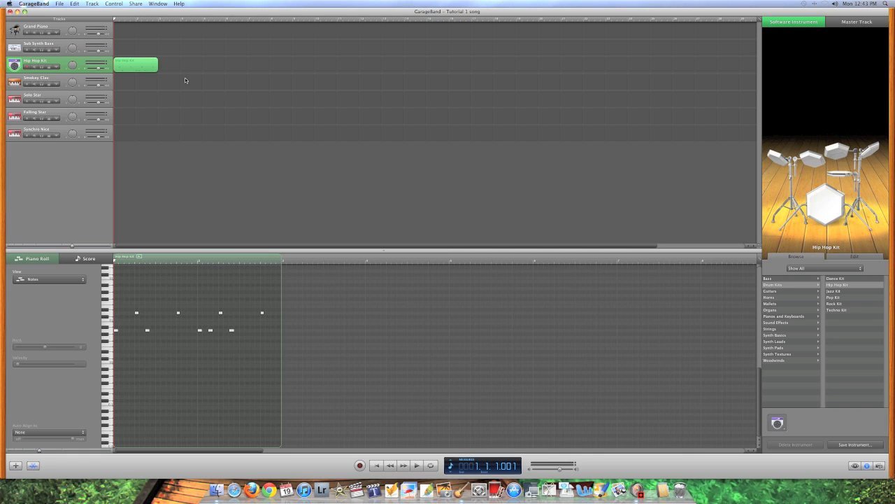
{"action": "key", "text": "space"}
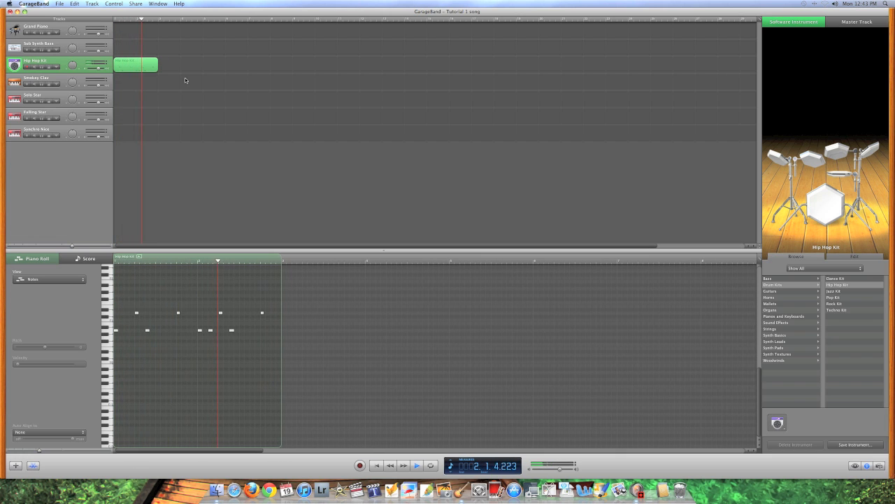
{"action": "key", "text": "space"}
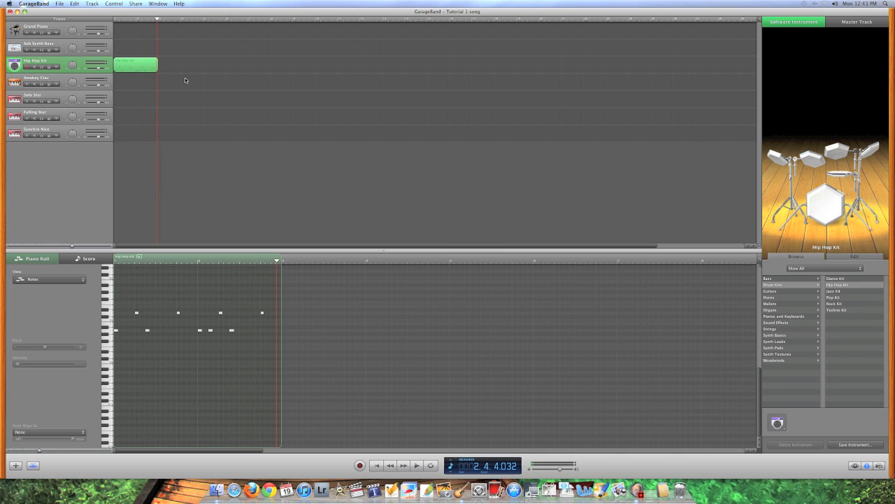
{"action": "key", "text": "space"}
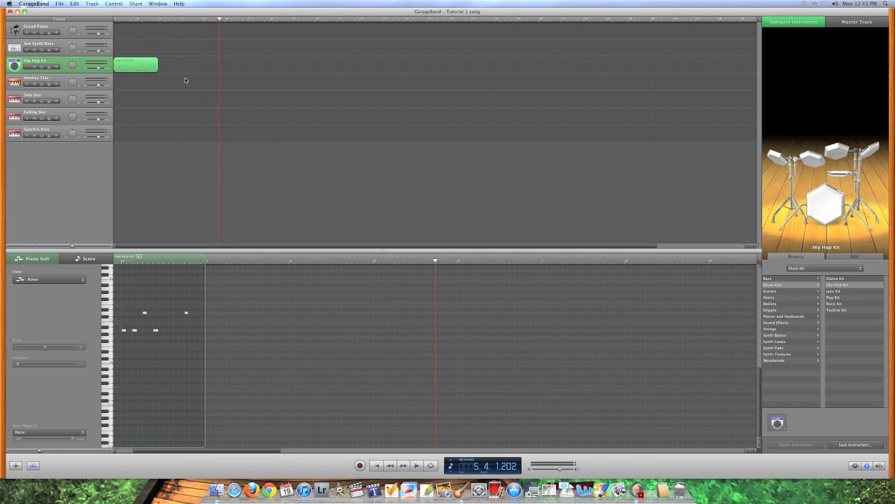
{"action": "key", "text": "space"}
{"action": "key", "text": "Return"}
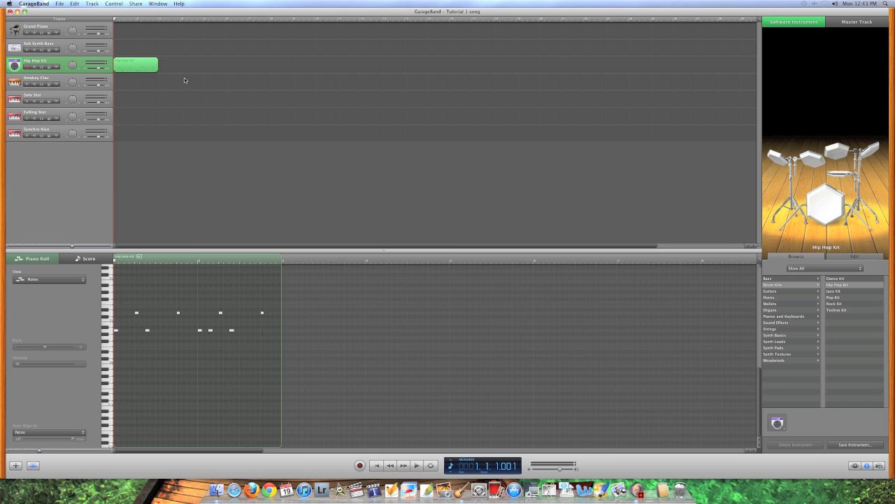
{"action": "left_click", "coordinate": [129, 64]}
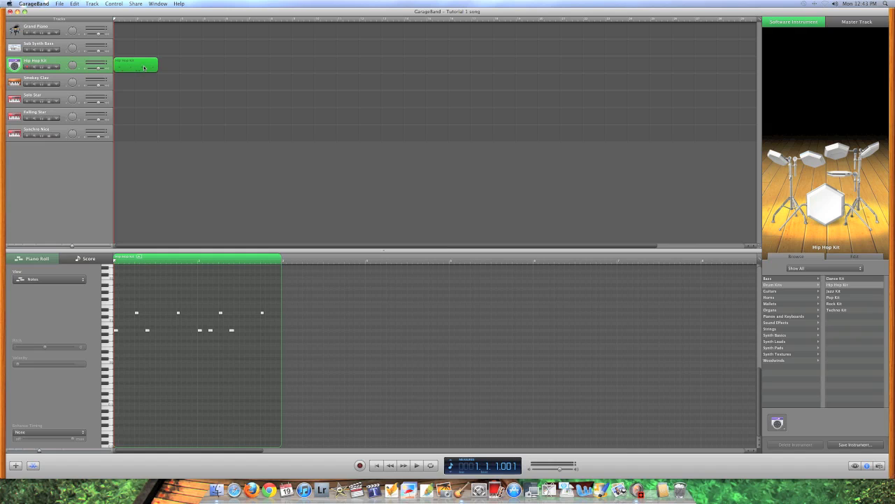
Loop the Hip Hop Kit region out to about bar 13 and play it back from the start
{"action": "left_click", "coordinate": [144, 79]}
{"action": "left_click", "coordinate": [144, 67]}
{"action": "left_click_drag", "start_coordinate": [155, 59], "coordinate": [698, 61]}
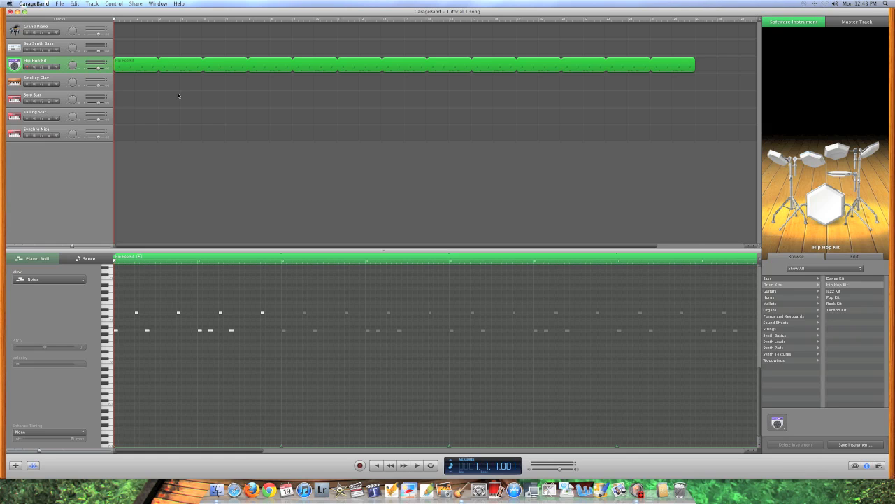
{"action": "key", "text": "space"}
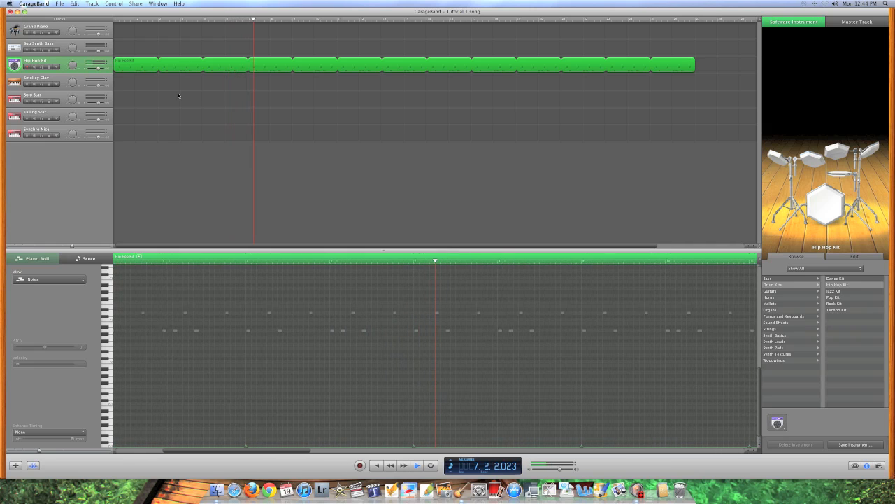
{"action": "key", "text": "Return"}
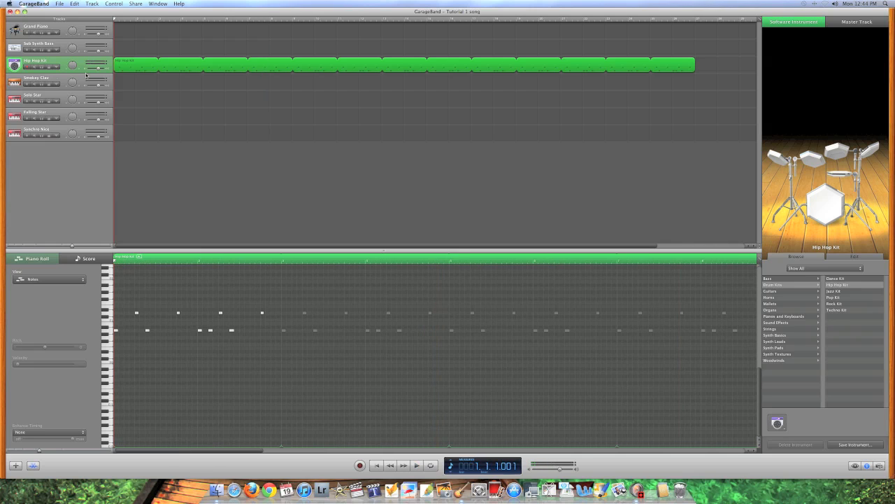
Switch the Smokey Clav track to the Synth Leads > Cheerful Trance instrument and open Musical Typing
{"action": "left_click", "coordinate": [14, 82]}
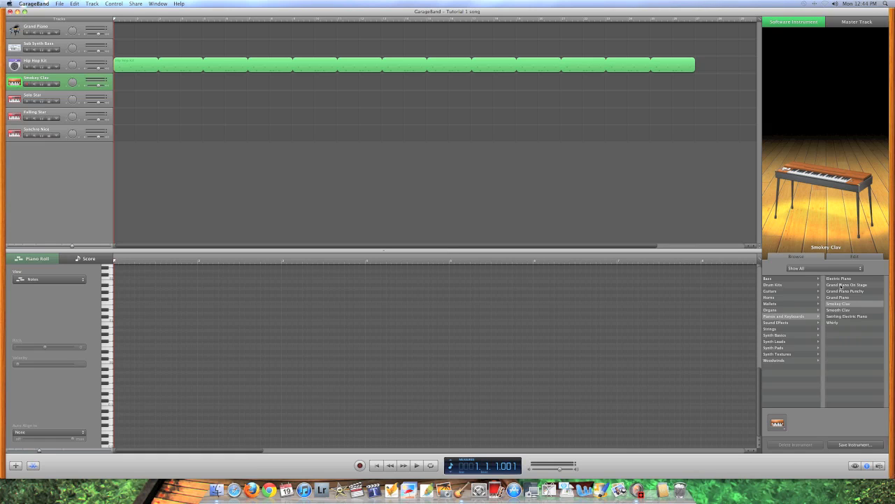
{"action": "left_click", "coordinate": [788, 335]}
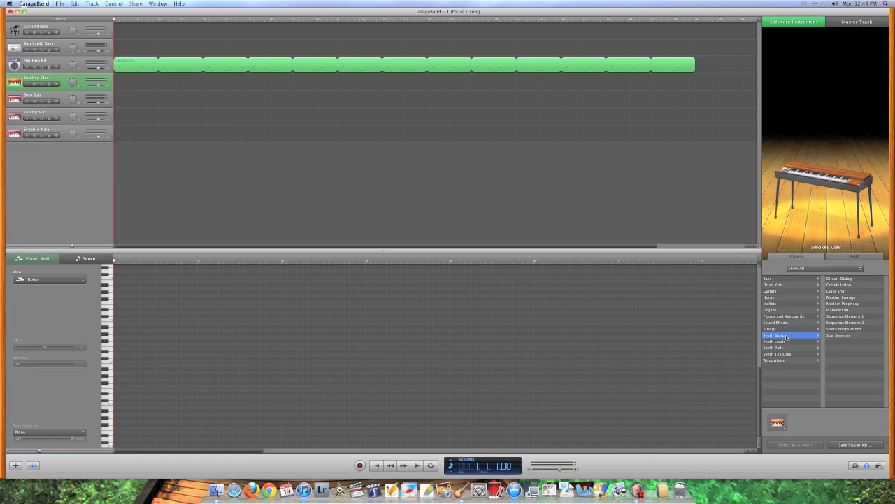
{"action": "left_click", "coordinate": [789, 341]}
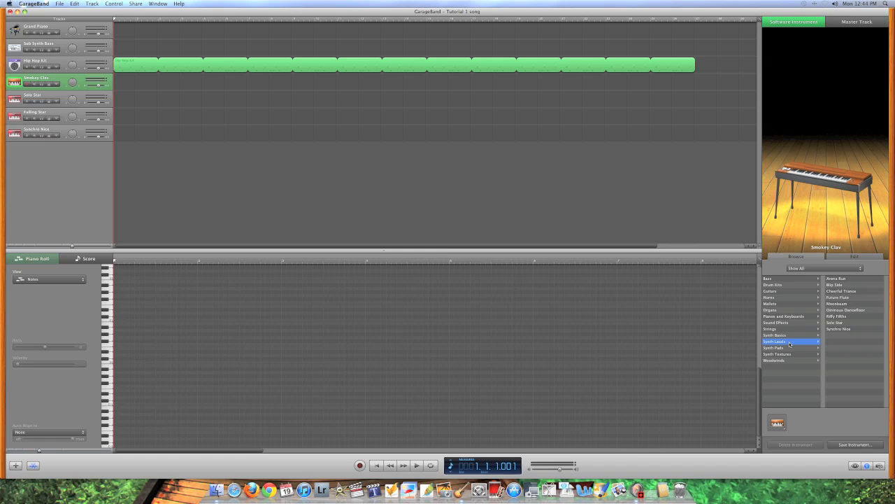
{"action": "left_click", "coordinate": [841, 291]}
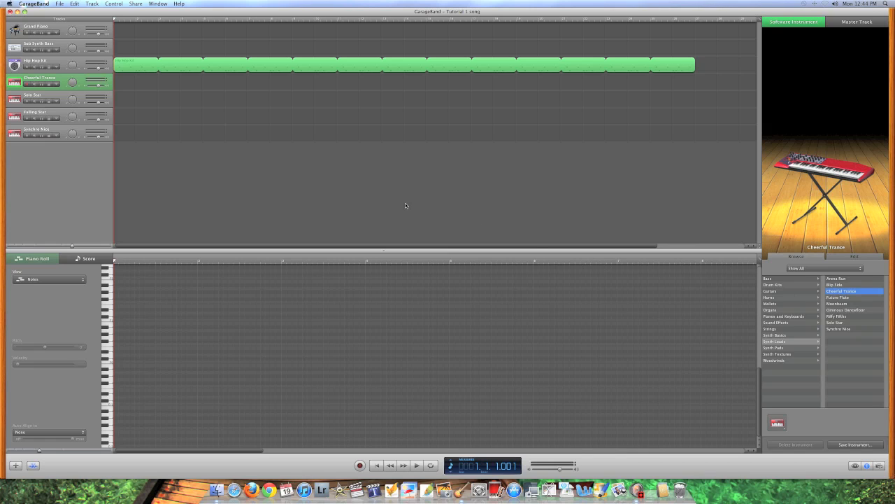
{"action": "key", "text": "super+shift+k"}
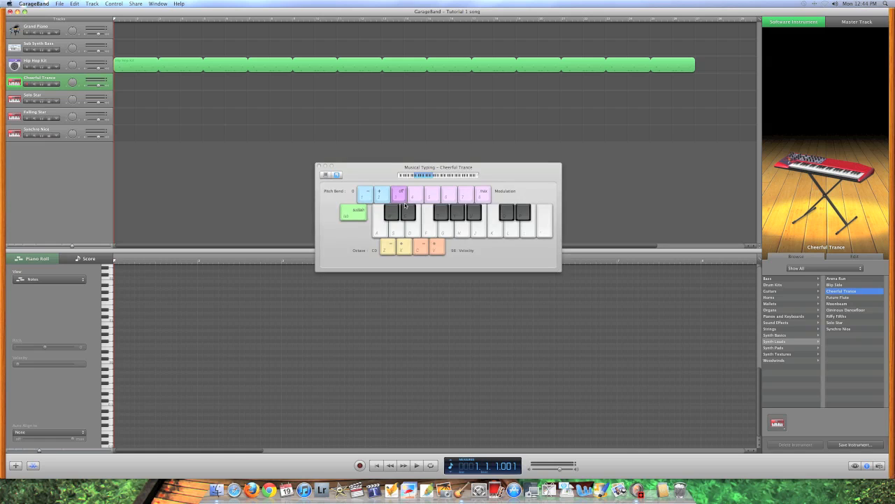
Set the mini keyboard's range to octave C2 and audition a few Cheerful Trance notes
{"action": "left_click", "coordinate": [438, 176]}
{"action": "left_click", "coordinate": [432, 177]}
{"action": "left_click", "coordinate": [436, 177]}
{"action": "left_click", "coordinate": [461, 228]}
{"action": "left_click", "coordinate": [492, 229]}
{"action": "left_click", "coordinate": [461, 229]}
{"action": "left_click", "coordinate": [429, 228]}
{"action": "left_click", "coordinate": [416, 230]}
Practise the melody notes H, K, F, D on the typing keyboard
{"action": "key", "text": "h"}
{"action": "key", "text": "k"}
{"action": "key", "text": "f"}
{"action": "key", "text": "f"}
{"action": "key", "text": "d"}
{"action": "key", "text": "h"}
{"action": "key", "text": "k"}
{"action": "key", "text": "h"}
{"action": "key", "text": "f"}
{"action": "key", "text": "f"}
{"action": "key", "text": "d"}
{"action": "key", "text": "h"}
{"action": "key", "text": "h"}
{"action": "key", "text": "h"}
{"action": "key", "text": "f"}
Try the melody at octave C3, return to C2, and start recording
{"action": "key", "text": "x"}
{"action": "key", "text": "h"}
{"action": "key", "text": "h"}
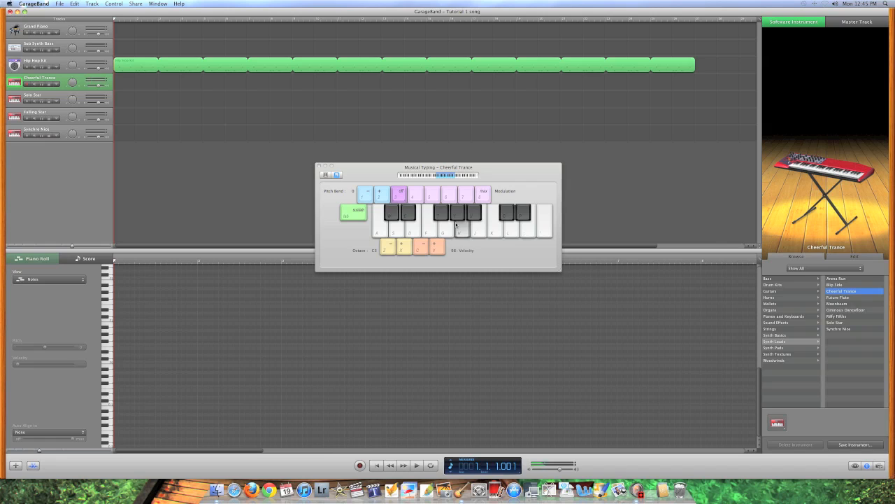
{"action": "key", "text": "h"}
{"action": "key", "text": "f"}
{"action": "key", "text": "f"}
{"action": "key", "text": "z"}
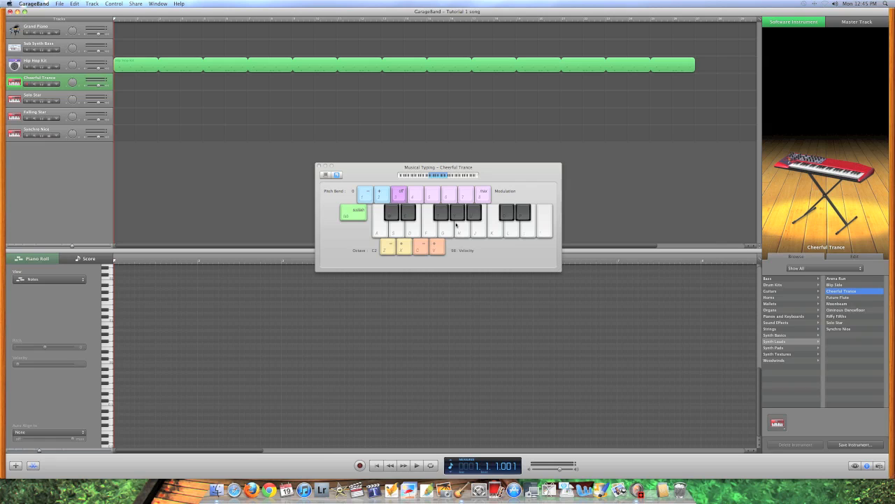
{"action": "left_click", "coordinate": [360, 465]}
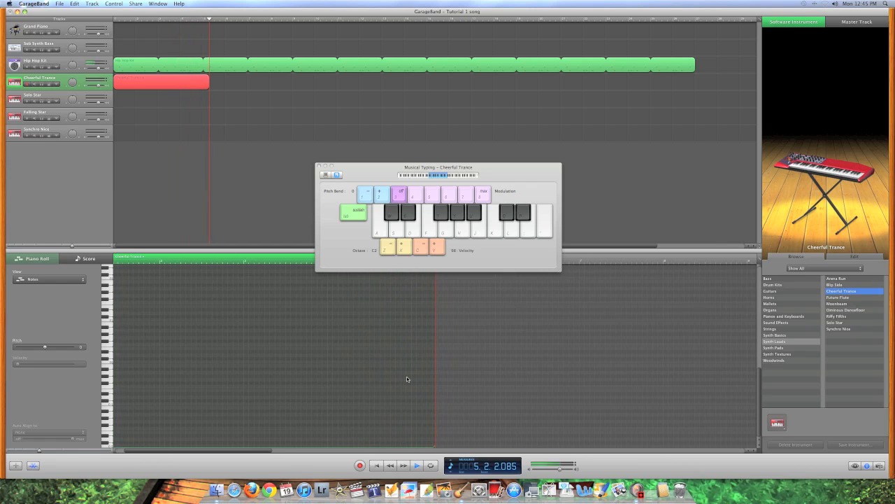
Play the melody H, K, H, F, F, D into the recording, then stop
{"action": "key", "text": "h"}
{"action": "key", "text": "k"}
{"action": "key", "text": "h"}
{"action": "key", "text": "f"}
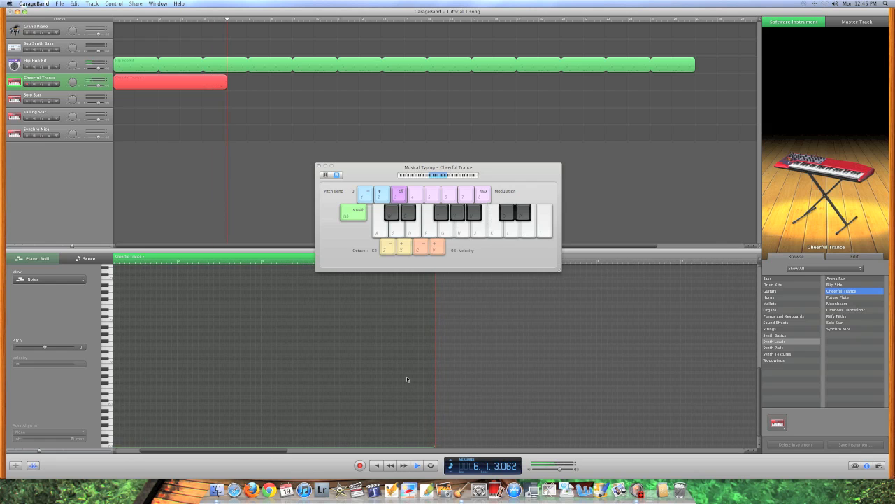
{"action": "key", "text": "f"}
{"action": "key", "text": "d"}
{"action": "key", "text": "space"}
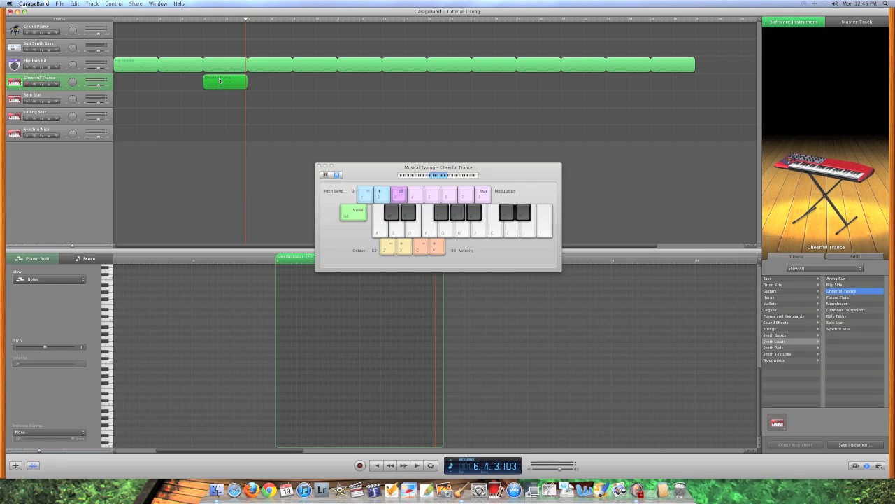
Close Musical Typing and toggle the editor to show the Cheerful Trance notes
{"action": "left_click_drag", "start_coordinate": [344, 168], "coordinate": [392, 144]}
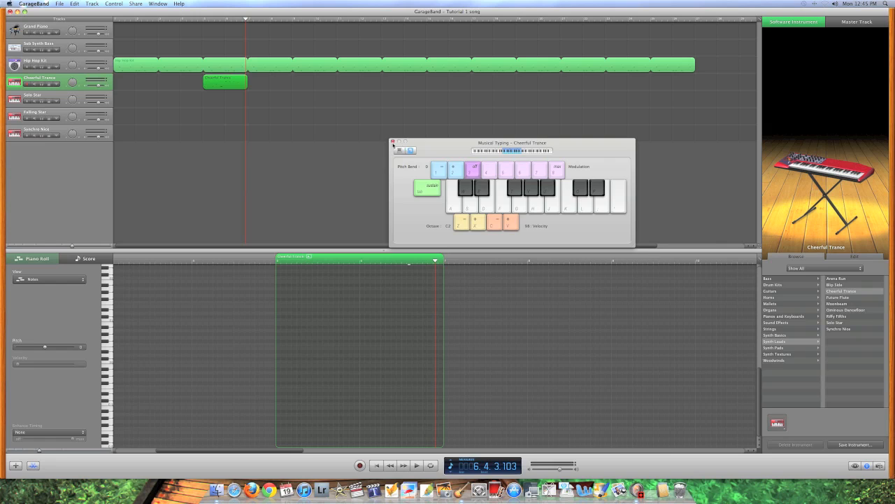
{"action": "left_click", "coordinate": [393, 141]}
{"action": "key", "text": "super+e"}
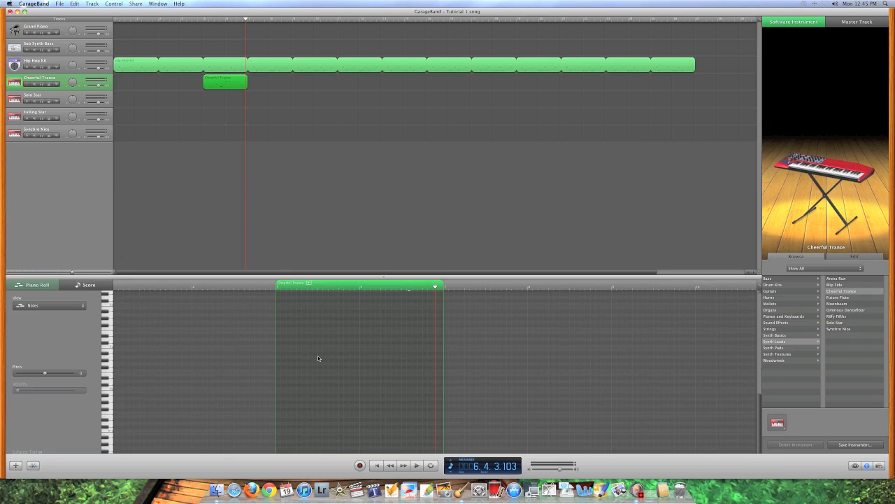
{"action": "key", "text": "super+e"}
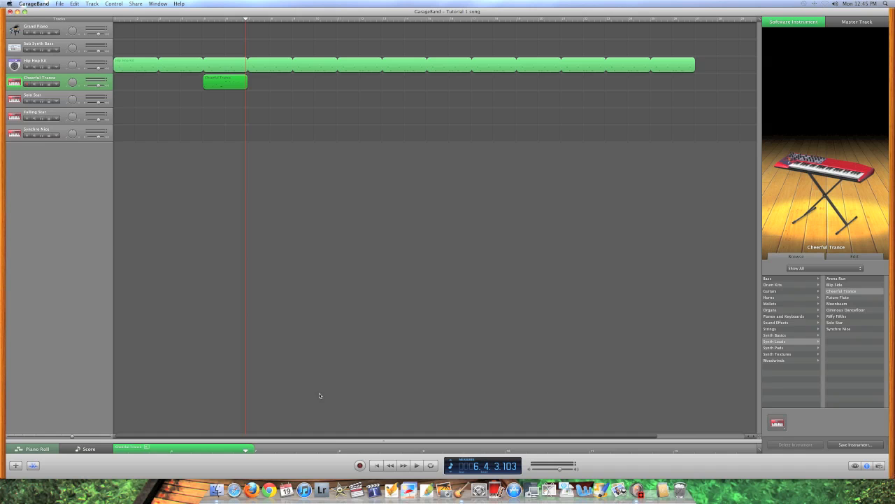
{"action": "scroll", "coordinate": [223, 337], "scroll_direction": "up", "scroll_amount": 5}
{"action": "scroll", "coordinate": [223, 337], "scroll_direction": "left", "scroll_amount": 7}
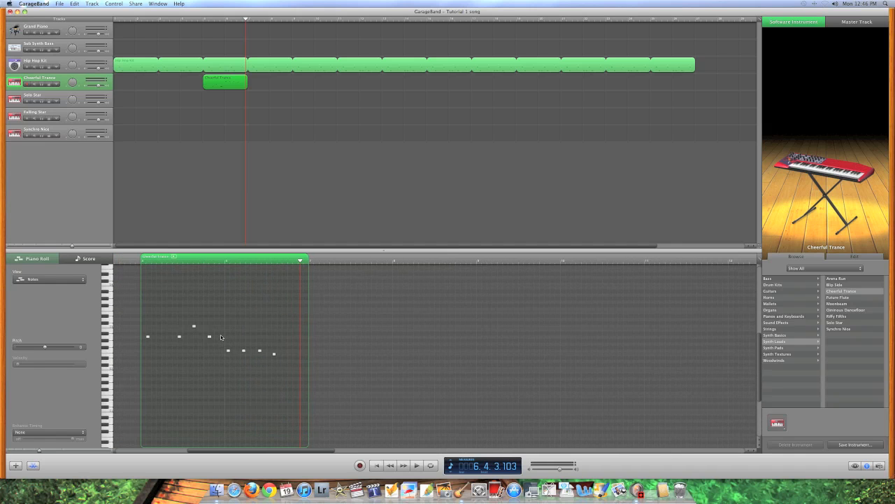
Play the phrase from bar 5 and move its first note to the region's start
{"action": "left_click", "coordinate": [170, 263]}
{"action": "key", "text": "space"}
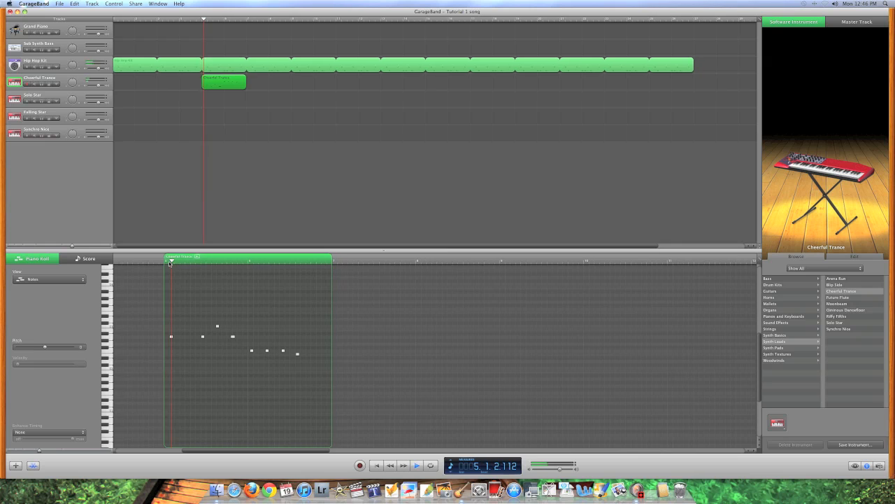
{"action": "scroll", "coordinate": [191, 329], "scroll_direction": "left", "scroll_amount": 3}
{"action": "key", "text": "space"}
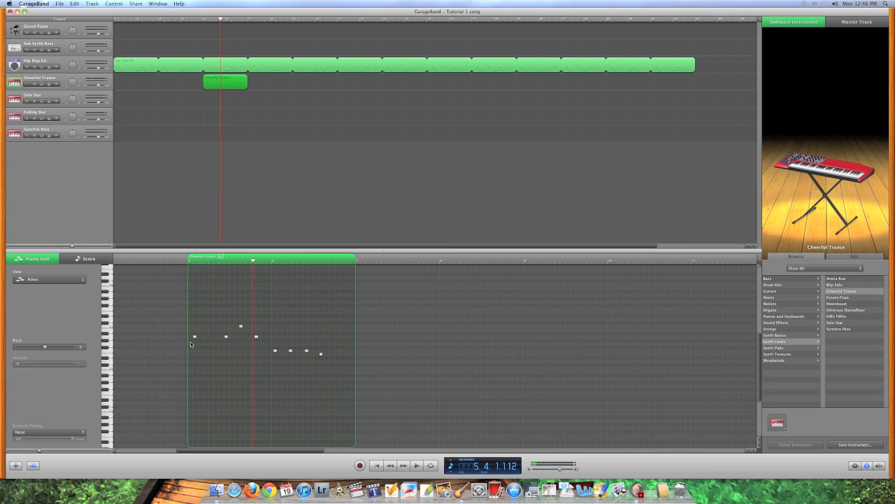
{"action": "left_click_drag", "start_coordinate": [196, 337], "coordinate": [204, 337]}
{"action": "left_click", "coordinate": [184, 262]}
{"action": "key", "text": "space"}
{"action": "scroll", "coordinate": [185, 264], "scroll_direction": "right", "scroll_amount": 2}
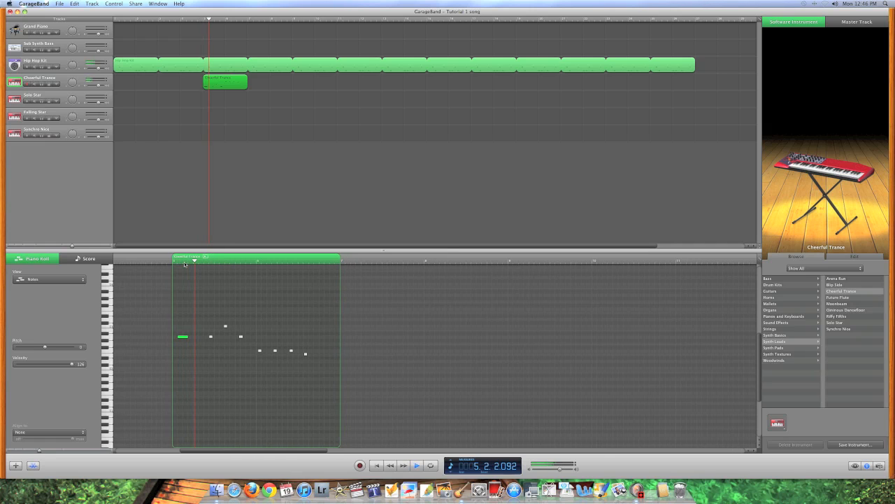
{"action": "scroll", "coordinate": [188, 334], "scroll_direction": "right", "scroll_amount": 1}
{"action": "key", "text": "space"}
{"action": "left_click_drag", "start_coordinate": [176, 337], "coordinate": [228, 326]}
Lengthen the C3, A2 and F2 notes and add a closing note after the F2s
{"action": "left_click", "coordinate": [219, 327]}
{"action": "left_click", "coordinate": [235, 338]}
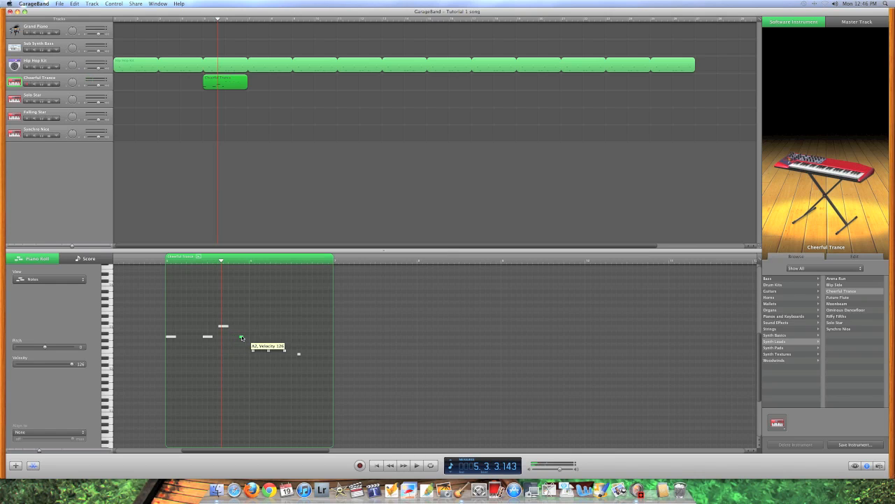
{"action": "left_click_drag", "start_coordinate": [239, 338], "coordinate": [230, 338]}
{"action": "left_click", "coordinate": [254, 350]}
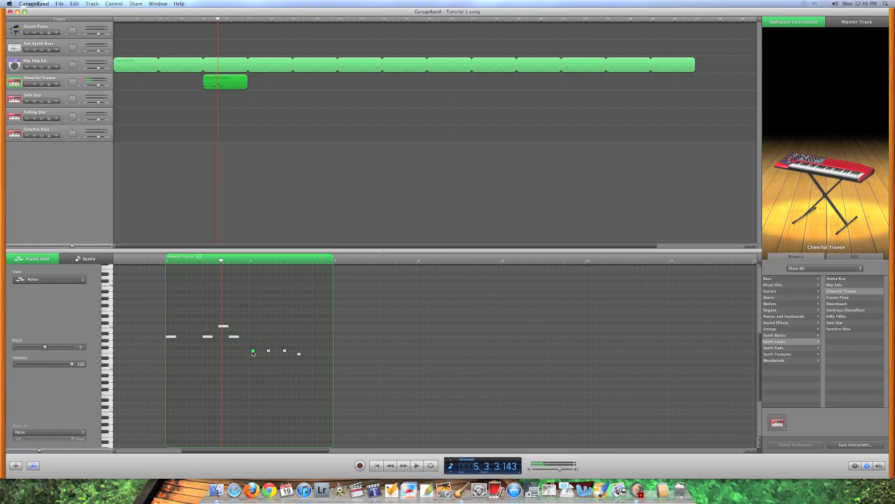
{"action": "left_click_drag", "start_coordinate": [255, 352], "coordinate": [259, 351]}
{"action": "left_click", "coordinate": [274, 350]}
{"action": "left_click", "coordinate": [284, 351]}
{"action": "left_click", "coordinate": [299, 354], "text": "super"}
{"action": "left_click", "coordinate": [197, 25]}
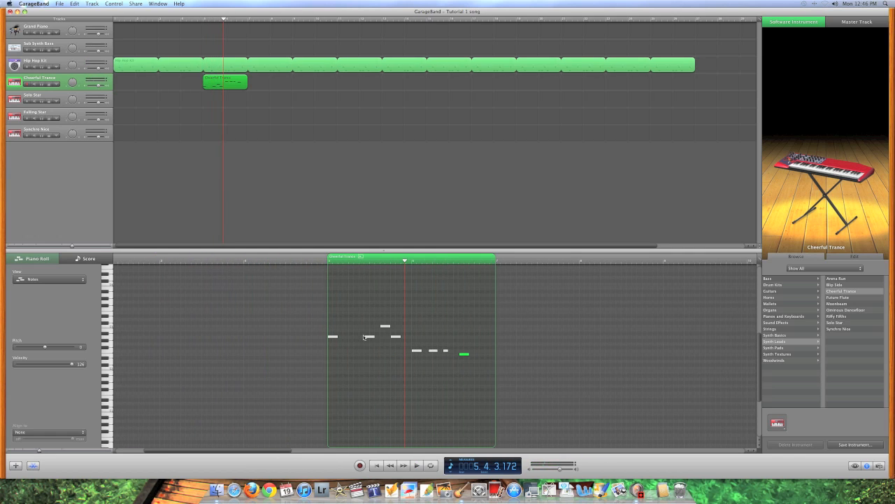
Delete the Cheerful Trance region, return to the song start, and reopen Musical Typing
{"action": "key", "text": "Delete"}
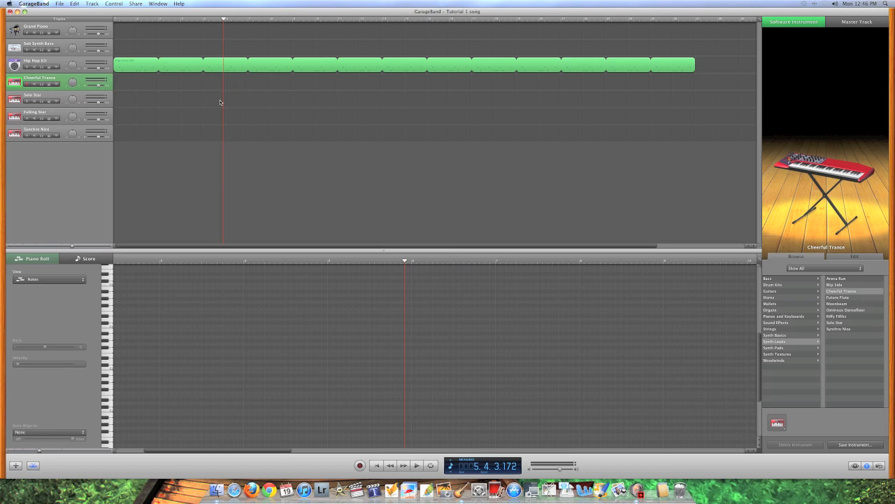
{"action": "key", "text": "Return"}
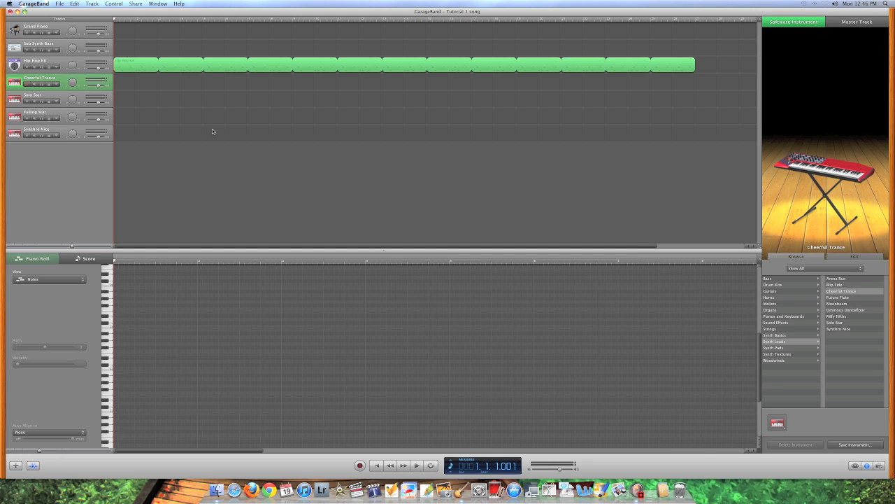
{"action": "key", "text": "super+shift+k"}
{"action": "left_click_drag", "start_coordinate": [445, 149], "coordinate": [345, 169]}
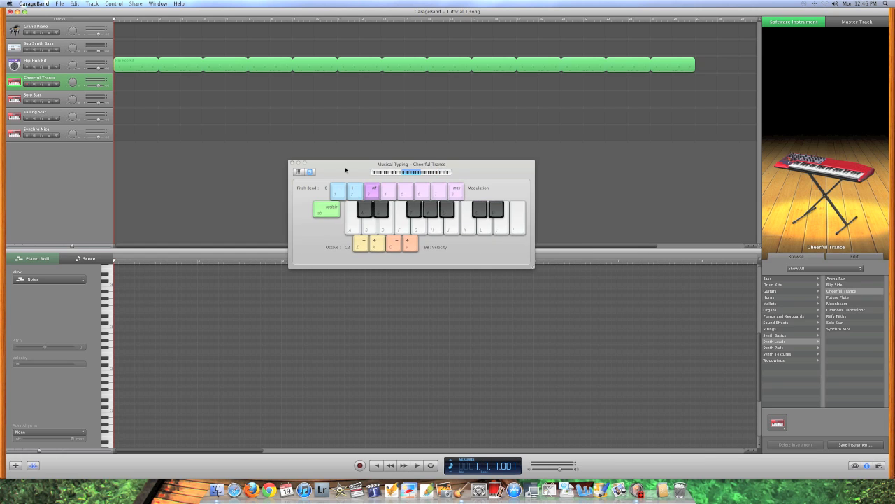
{"action": "left_click", "coordinate": [439, 229]}
Record a trial take of the melody H, H, K, F, F, D
{"action": "left_click", "coordinate": [360, 466]}
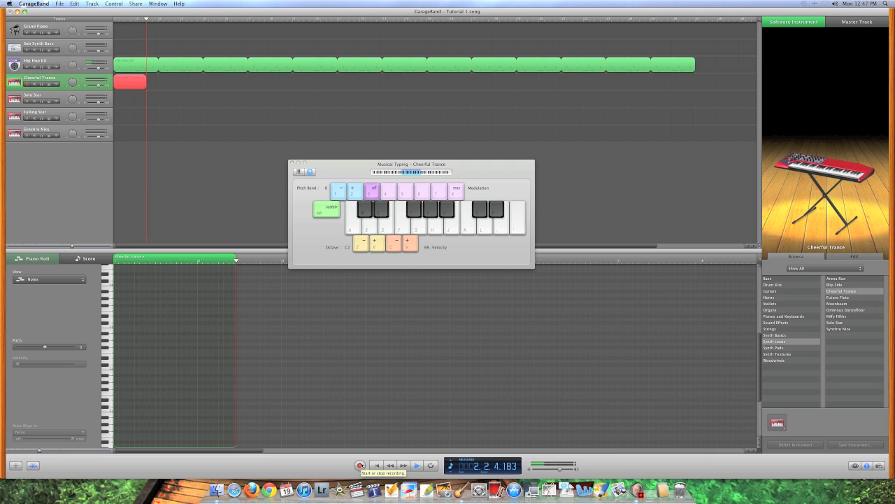
{"action": "key", "text": "h"}
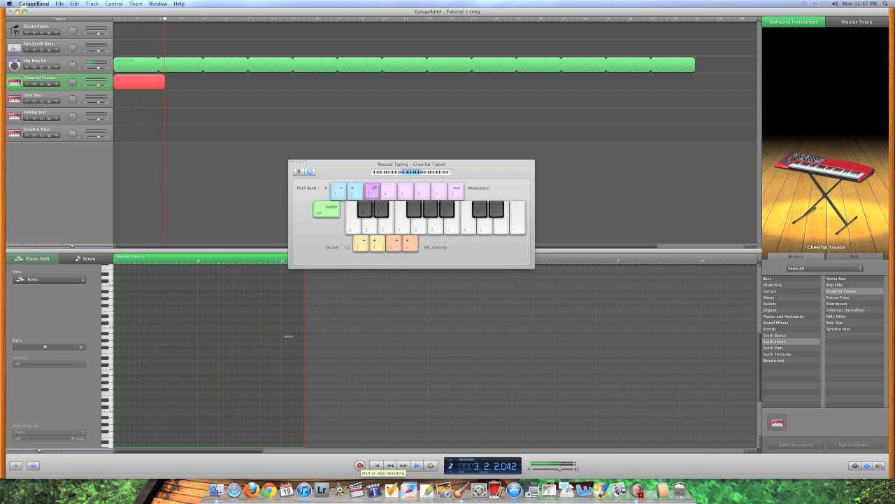
{"action": "key", "text": "h"}
{"action": "key", "text": "k"}
{"action": "key", "text": "f"}
{"action": "key", "text": "f"}
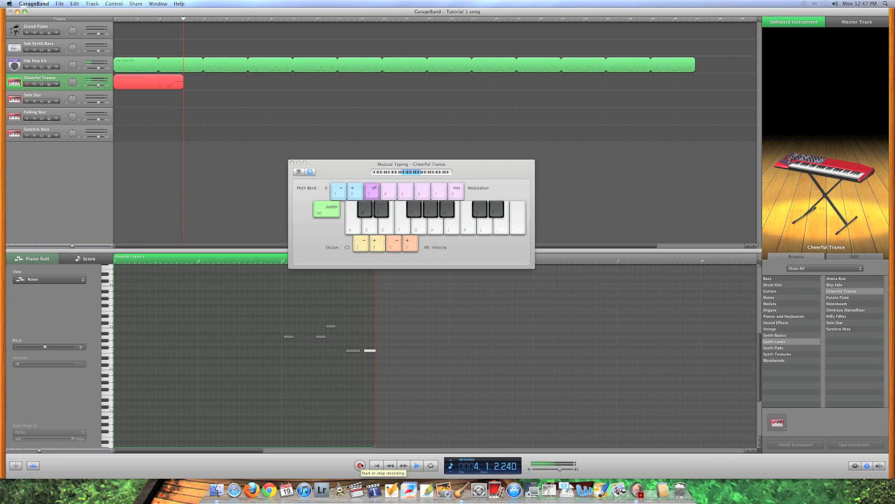
{"action": "key", "text": "f"}
{"action": "key", "text": "d"}
{"action": "left_click", "coordinate": [360, 465]}
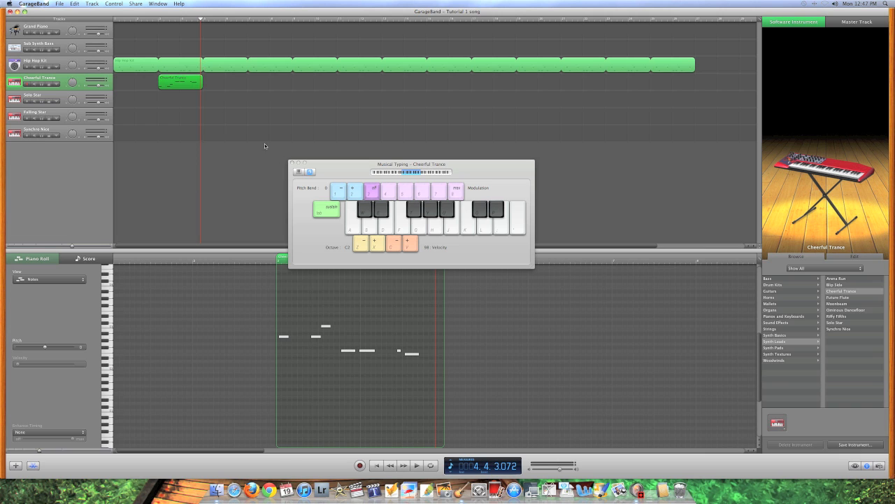
Discard the trial take, close Musical Typing, and return the playhead to the start
{"action": "key", "text": "Delete"}
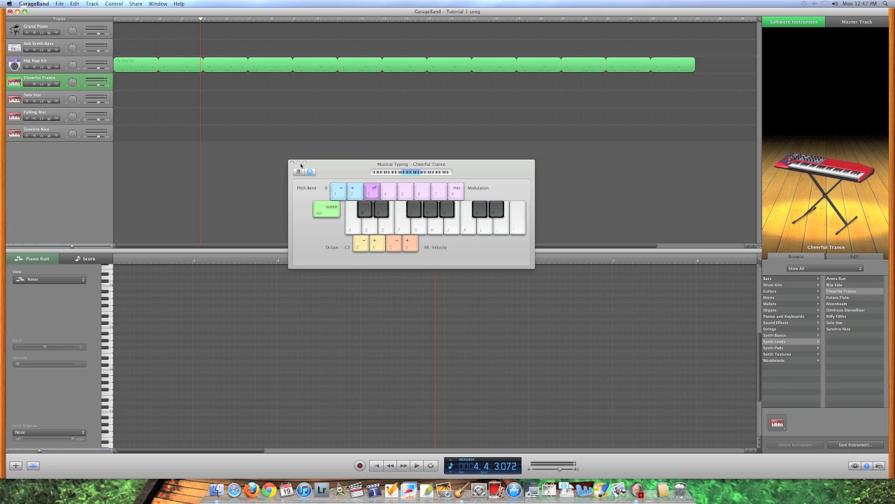
{"action": "left_click_drag", "start_coordinate": [338, 168], "coordinate": [317, 147]}
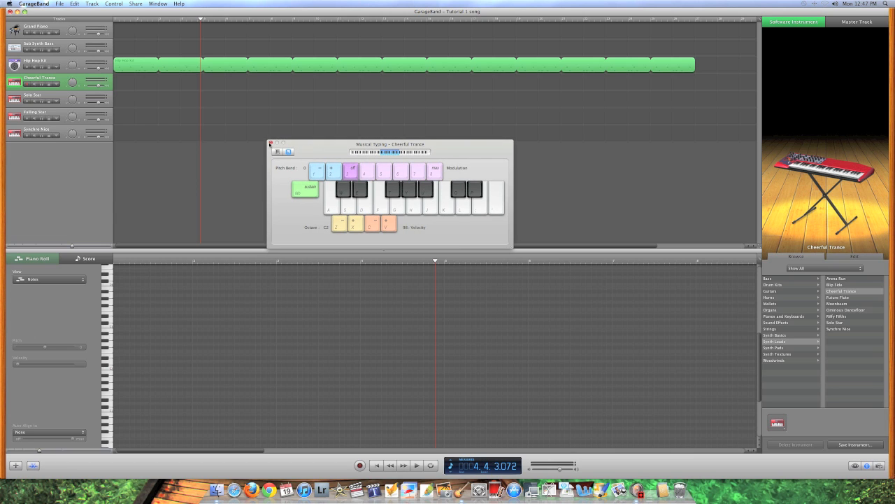
{"action": "left_click", "coordinate": [271, 143]}
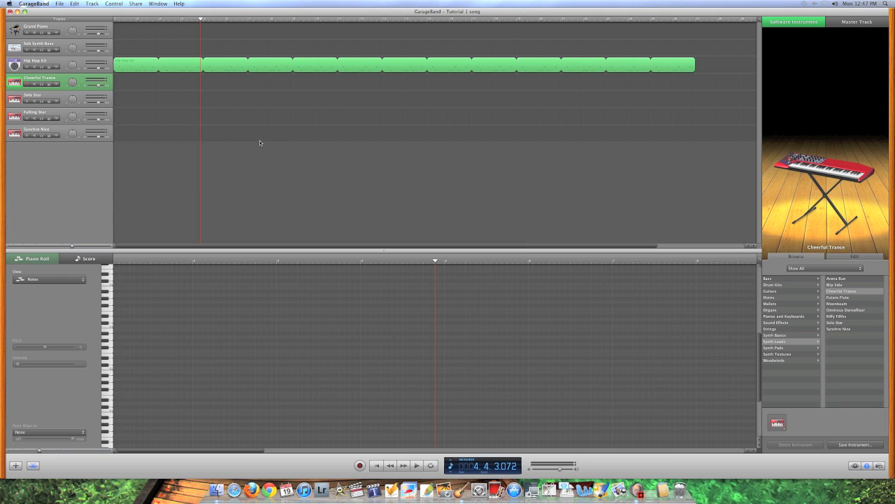
{"action": "key", "text": "Return"}
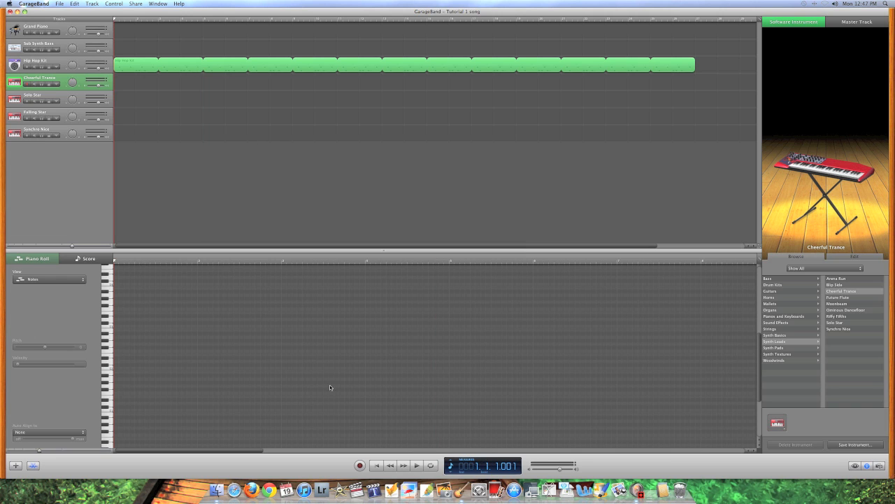
Record a new Cheerful Trance take and select all eight of its notes in the piano roll
{"action": "left_click", "coordinate": [360, 463]}
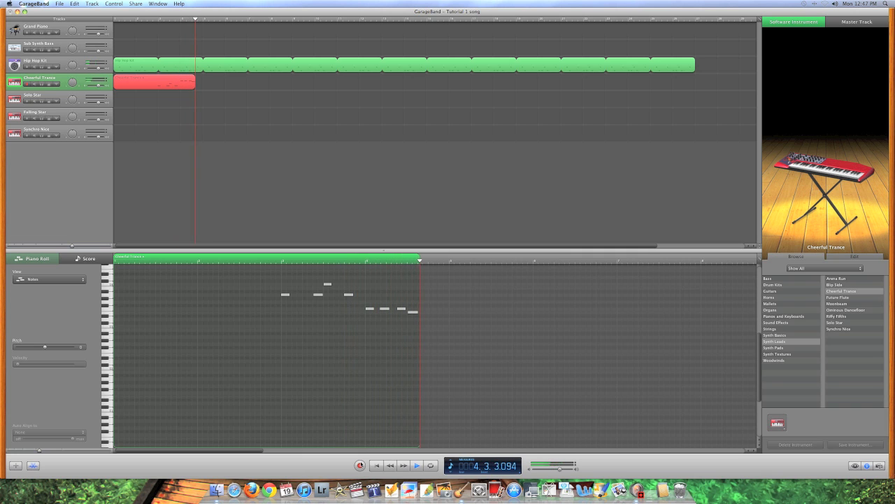
{"action": "key", "text": "space"}
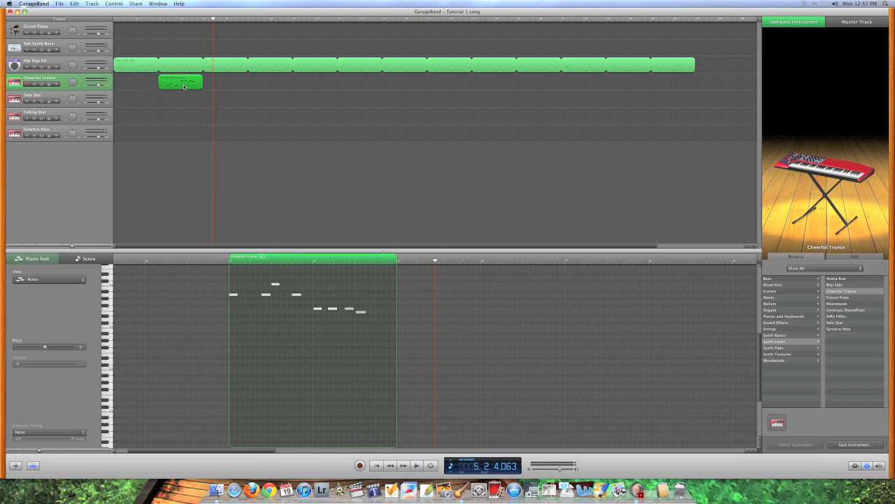
{"action": "scroll", "coordinate": [236, 310], "scroll_direction": "up", "scroll_amount": 3}
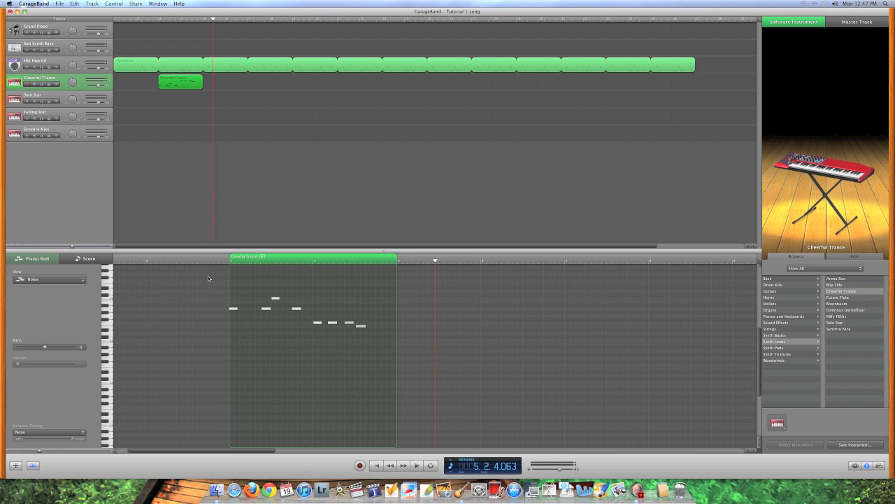
{"action": "left_click_drag", "start_coordinate": [207, 278], "coordinate": [418, 369]}
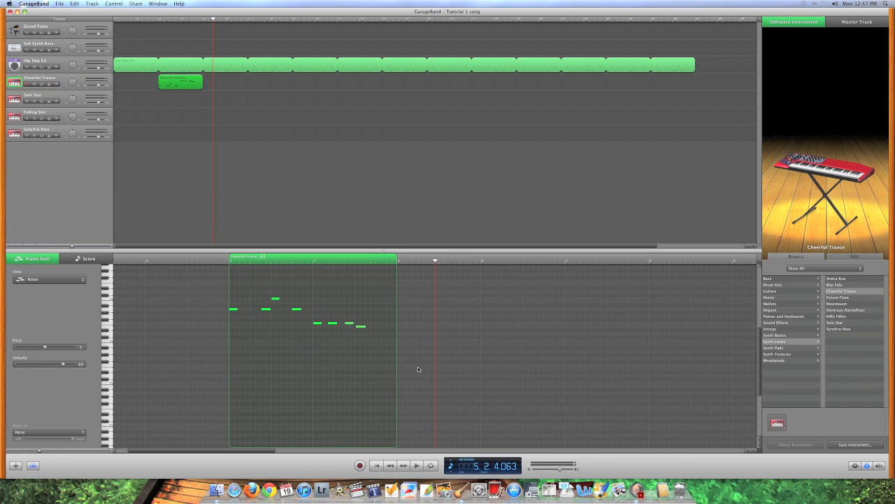
{"action": "left_click", "coordinate": [54, 433]}
Align the notes to 1/16 Note, move the region to bar 1, and play it back from the start
{"action": "left_click", "coordinate": [32, 465]}
{"action": "left_click_drag", "start_coordinate": [171, 84], "coordinate": [659, 75]}
{"action": "key", "text": "Return"}
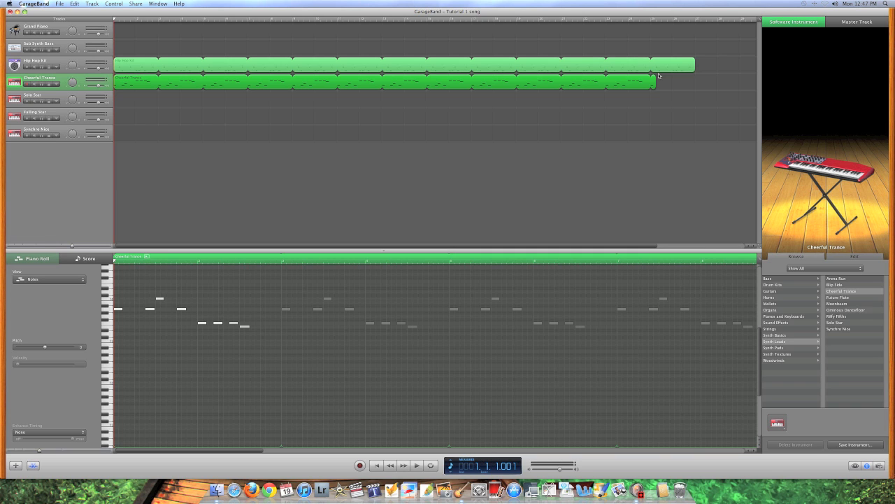
{"action": "key", "text": "space"}
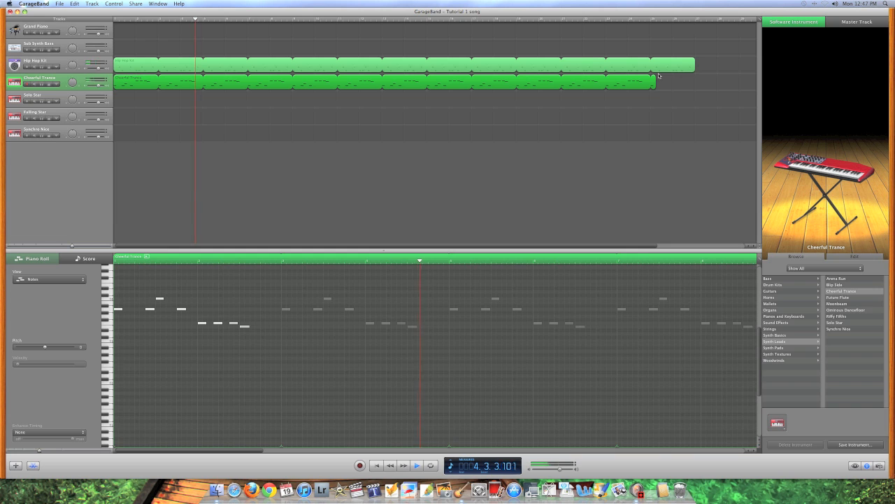
{"action": "key", "text": "space"}
{"action": "key", "text": "Return"}
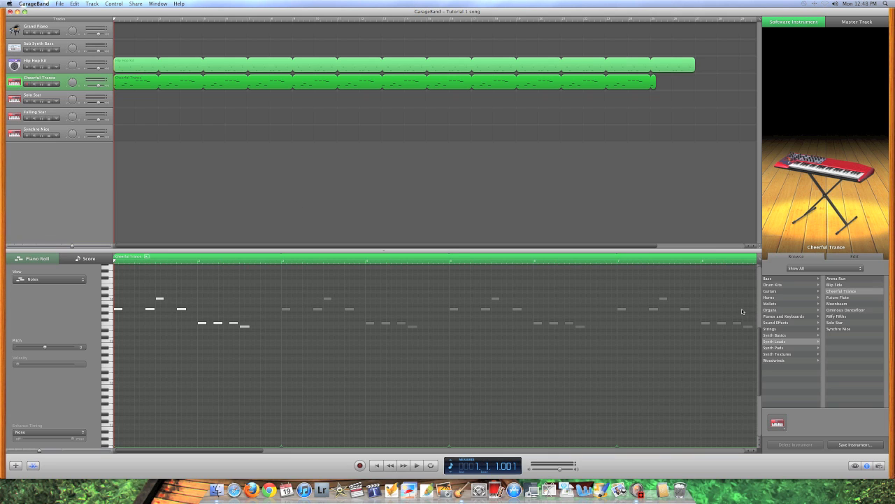
Browse the instrument categories from Guitars through Strings to Synth Leads and Synth Basics
{"action": "left_click", "coordinate": [792, 280]}
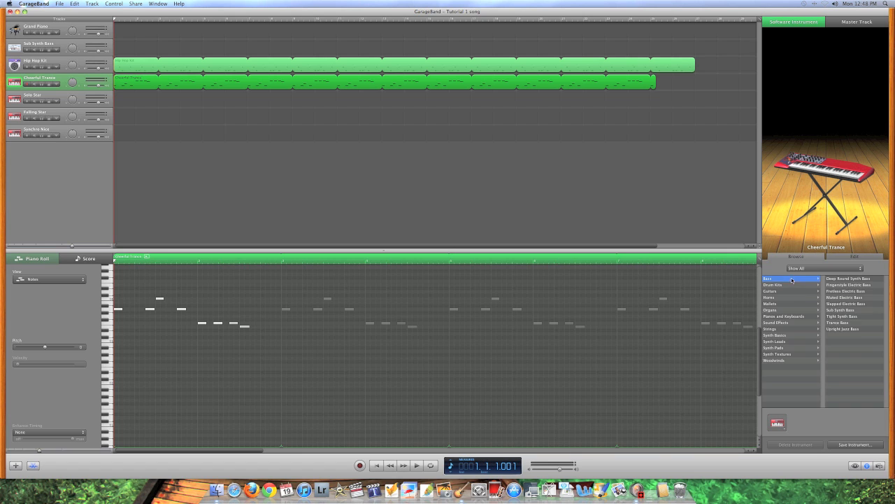
{"action": "left_click", "coordinate": [792, 286]}
{"action": "left_click", "coordinate": [789, 292]}
{"action": "left_click", "coordinate": [785, 297]}
{"action": "left_click", "coordinate": [785, 303]}
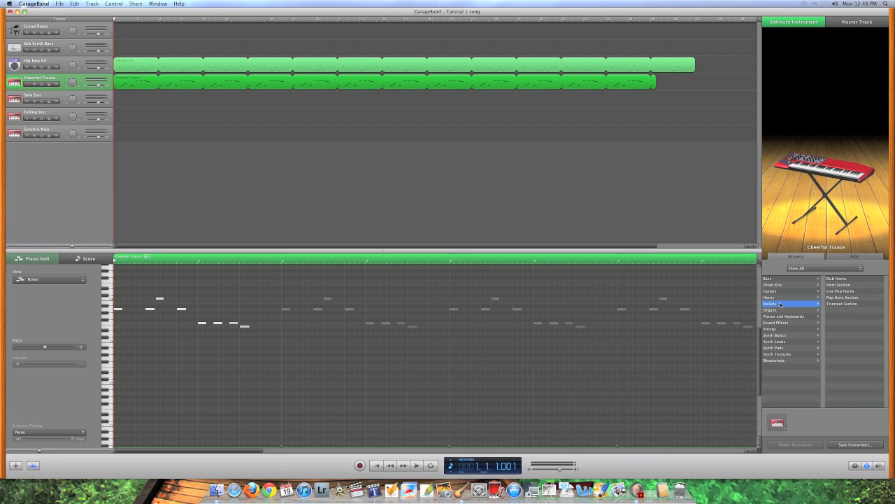
{"action": "left_click", "coordinate": [785, 310]}
{"action": "left_click", "coordinate": [785, 322]}
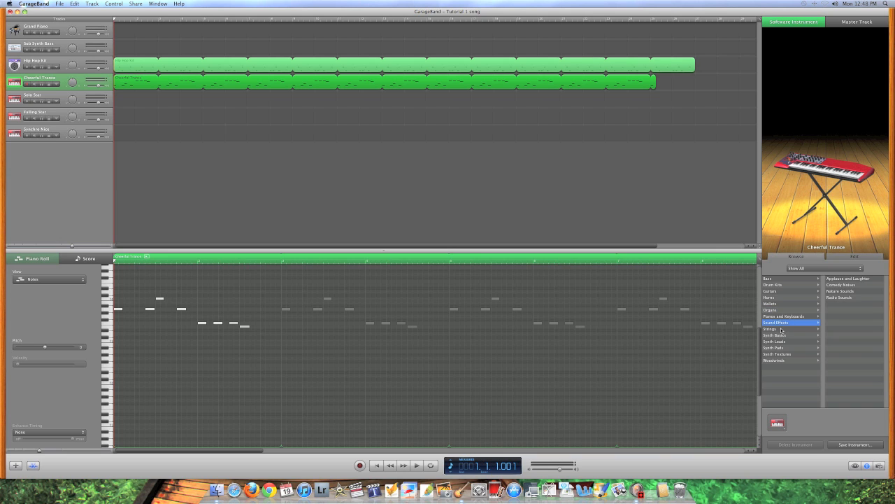
{"action": "left_click", "coordinate": [780, 330]}
{"action": "key", "text": "Down"}
{"action": "key", "text": "Down"}
{"action": "key", "text": "Down"}
{"action": "key", "text": "Down"}
{"action": "key", "text": "Down"}
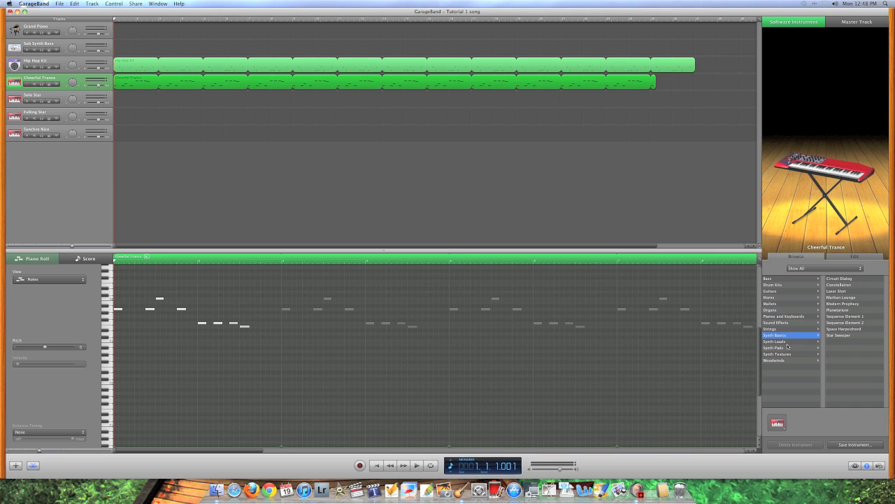
{"action": "left_click", "coordinate": [787, 341]}
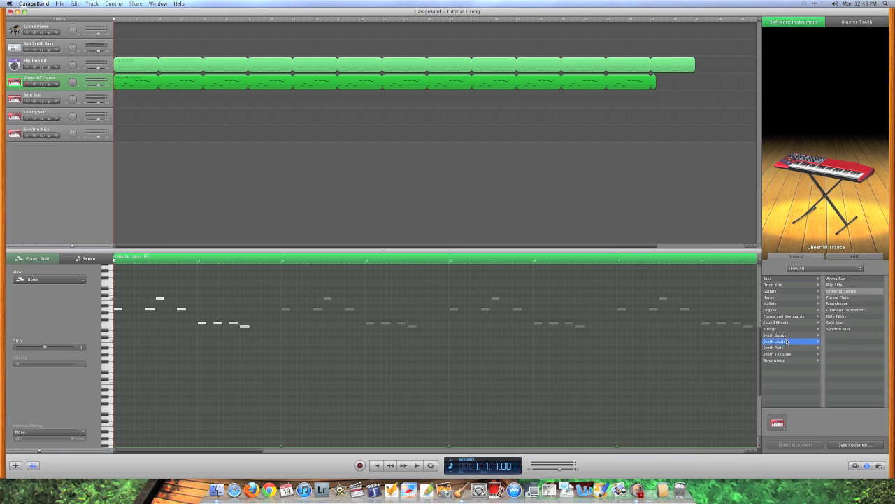
{"action": "left_click", "coordinate": [788, 336]}
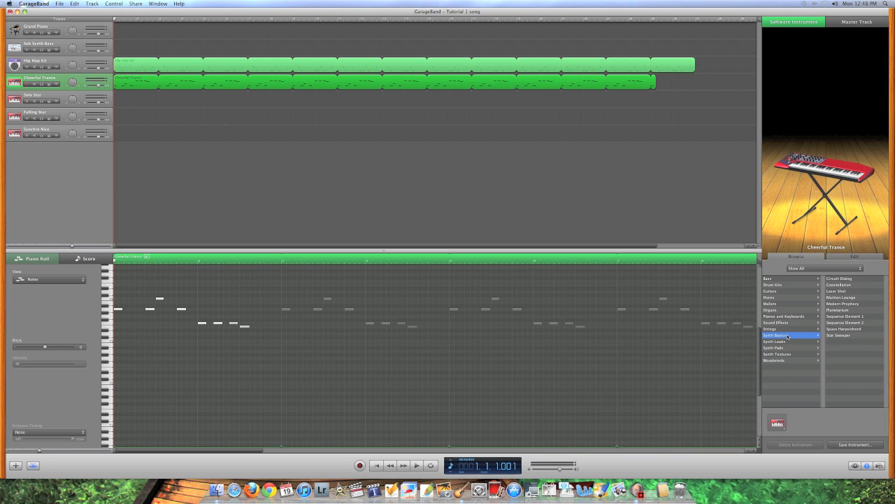
Switch the Solo Star track to Synth Basics > Circuit Dialog and open Musical Typing
{"action": "left_click", "coordinate": [15, 98]}
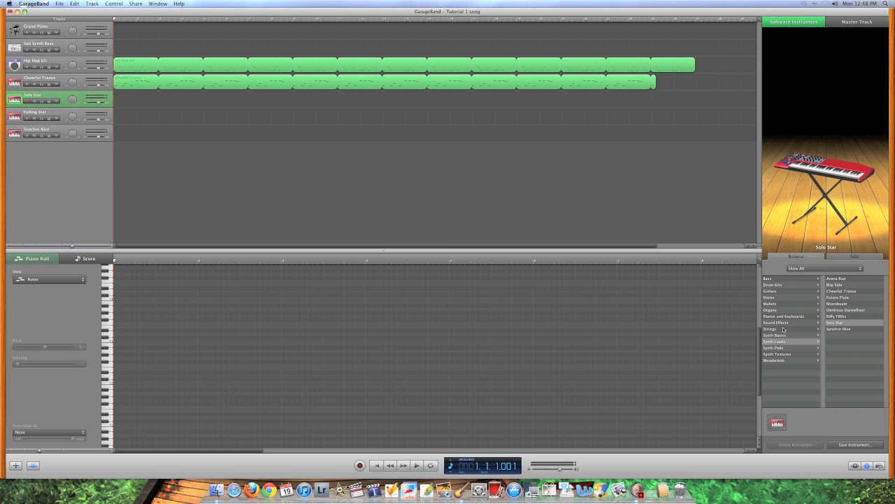
{"action": "left_click", "coordinate": [793, 335]}
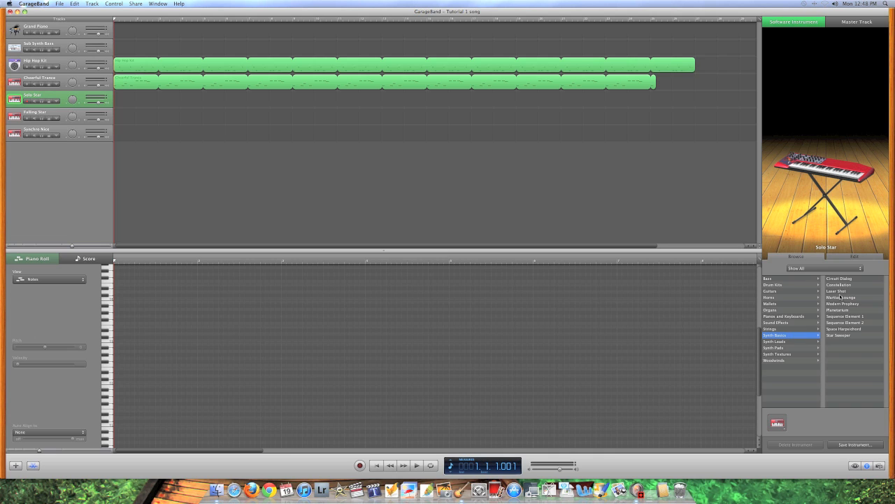
{"action": "left_click", "coordinate": [843, 279]}
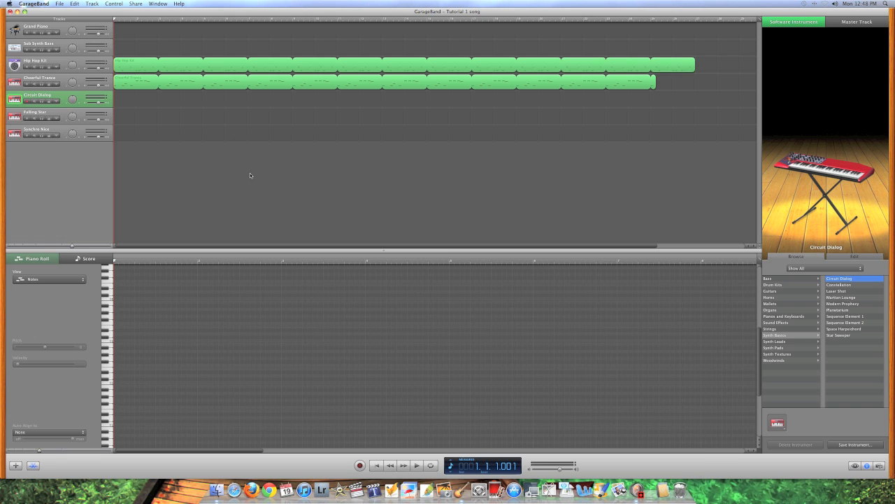
{"action": "key", "text": "super+shift+k"}
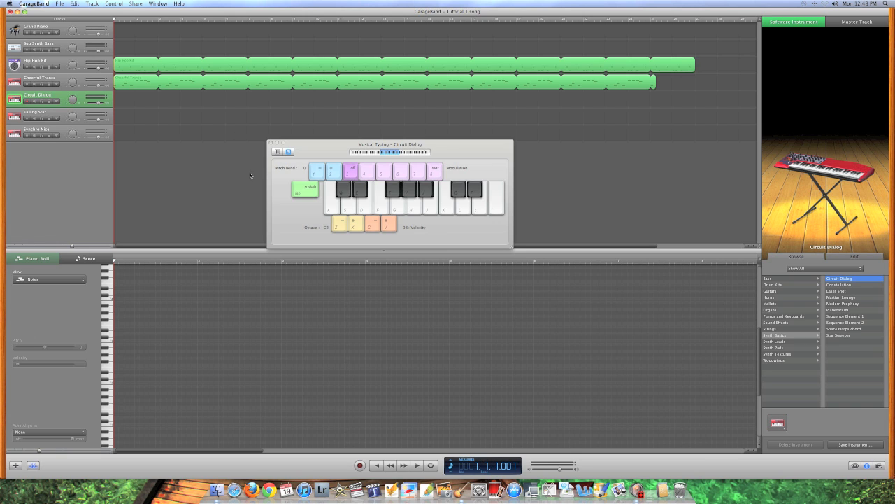
Move the typing keyboard aside, audition three notes at octave C3, then raise it to C4
{"action": "left_click_drag", "start_coordinate": [359, 144], "coordinate": [442, 195]}
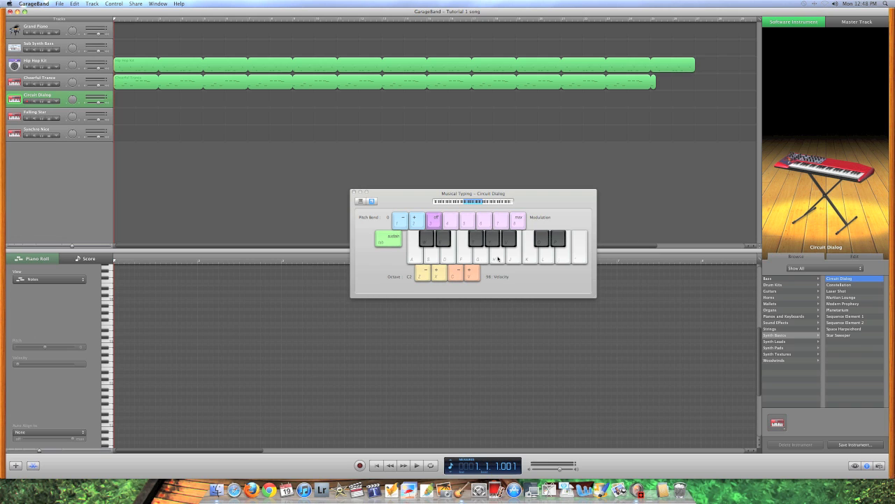
{"action": "key", "text": "x"}
{"action": "left_click", "coordinate": [495, 257]}
{"action": "left_click", "coordinate": [471, 257]}
{"action": "left_click", "coordinate": [450, 256]}
{"action": "left_click", "coordinate": [444, 271]}
Record the three-note phrase H, F, D on the Circuit Dialog track
{"action": "left_click", "coordinate": [360, 466]}
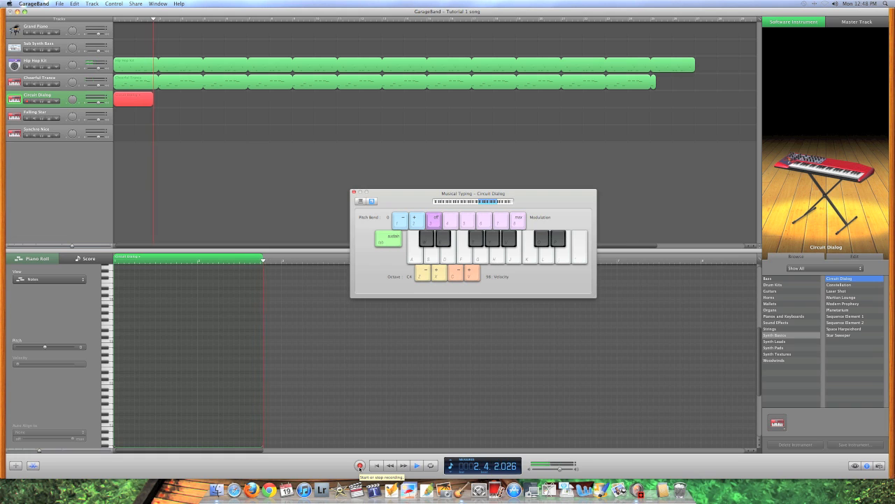
{"action": "key", "text": "h"}
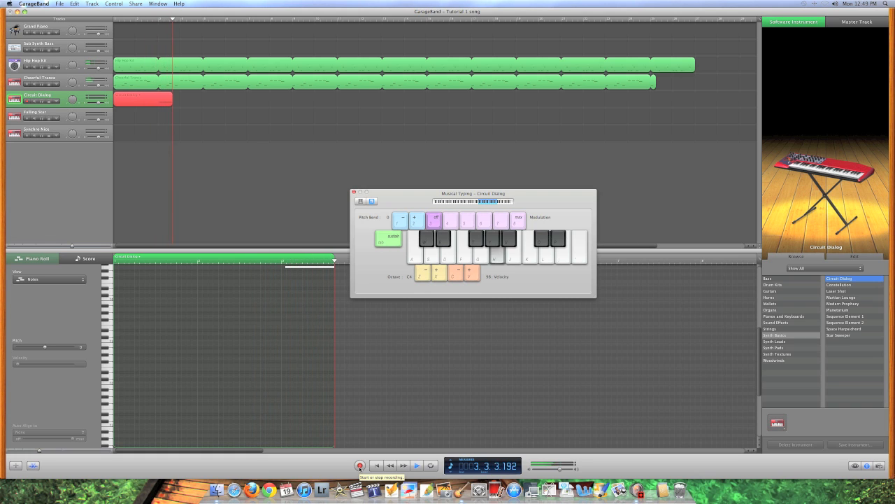
{"action": "key", "text": "f"}
{"action": "key", "text": "d"}
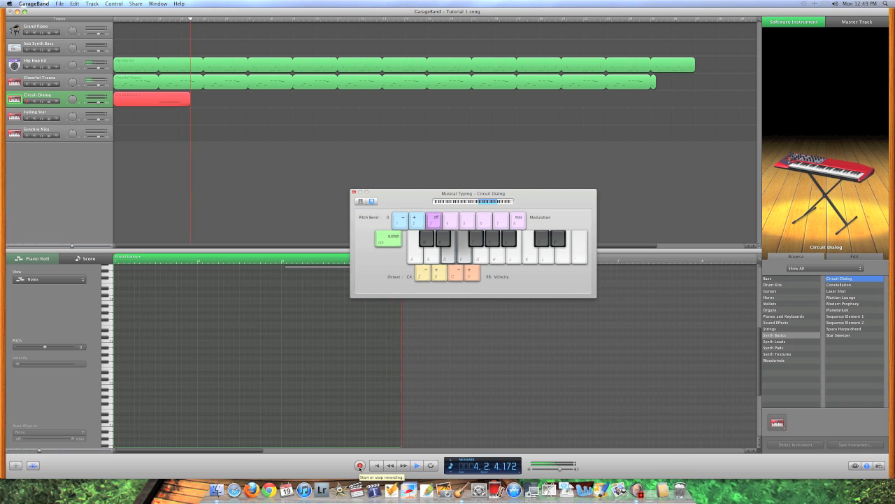
{"action": "left_click", "coordinate": [359, 466]}
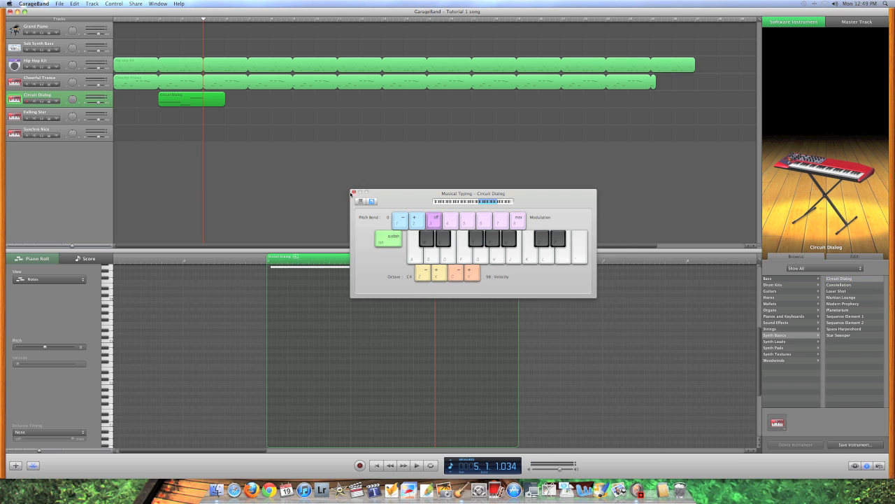
Close Musical Typing and inspect the Hip Hop Kit, Cheerful Trance and Circuit Dialog regions
{"action": "left_click", "coordinate": [354, 192]}
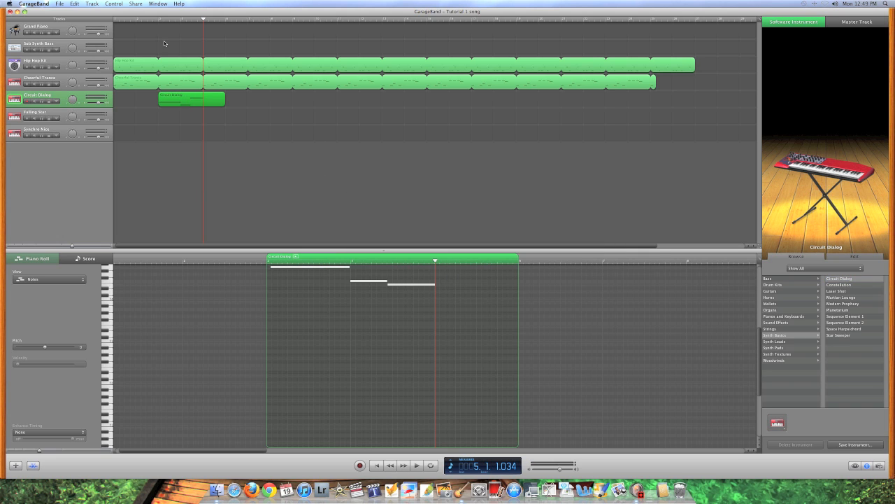
{"action": "left_click", "coordinate": [238, 65]}
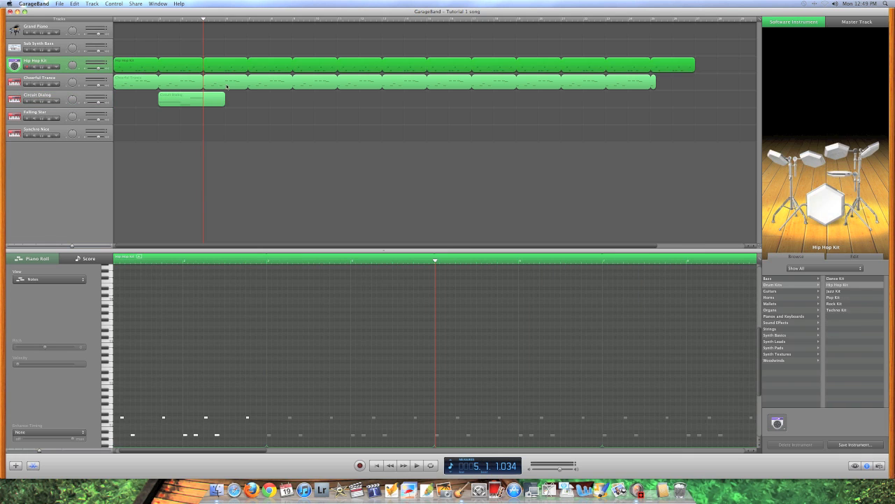
{"action": "left_click", "coordinate": [170, 80]}
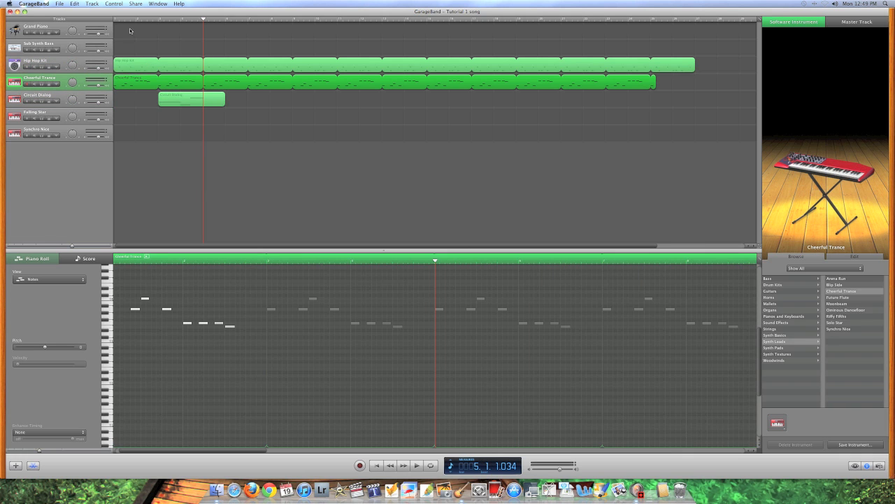
{"action": "left_click", "coordinate": [180, 105]}
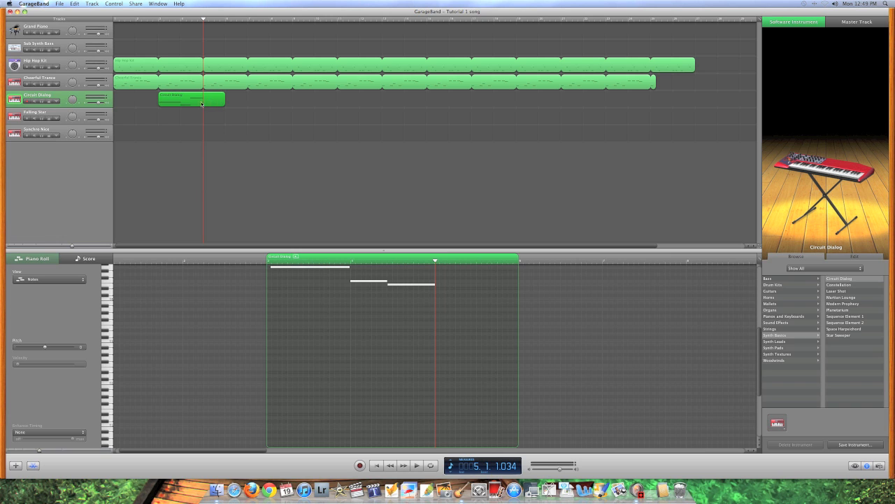
{"action": "left_click", "coordinate": [230, 109]}
Place the playhead at bar 3 and split the Circuit Dialog region there
{"action": "left_click", "coordinate": [243, 21]}
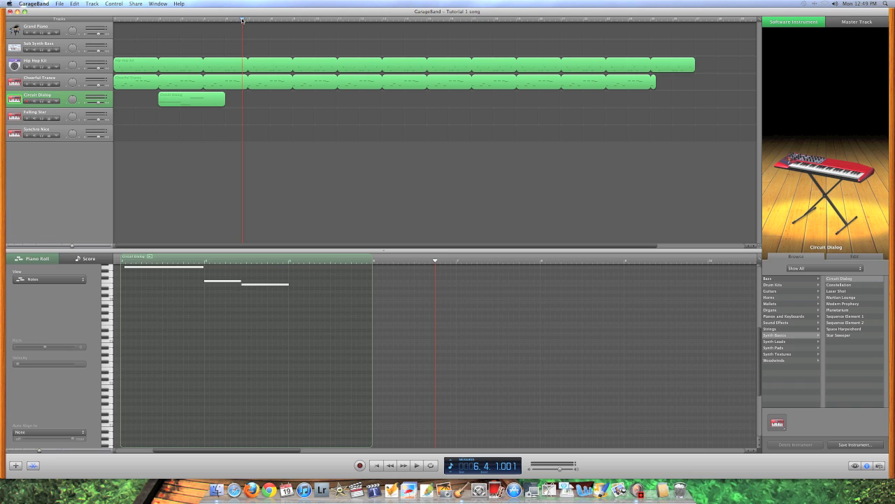
{"action": "left_click_drag", "start_coordinate": [243, 21], "coordinate": [203, 20]}
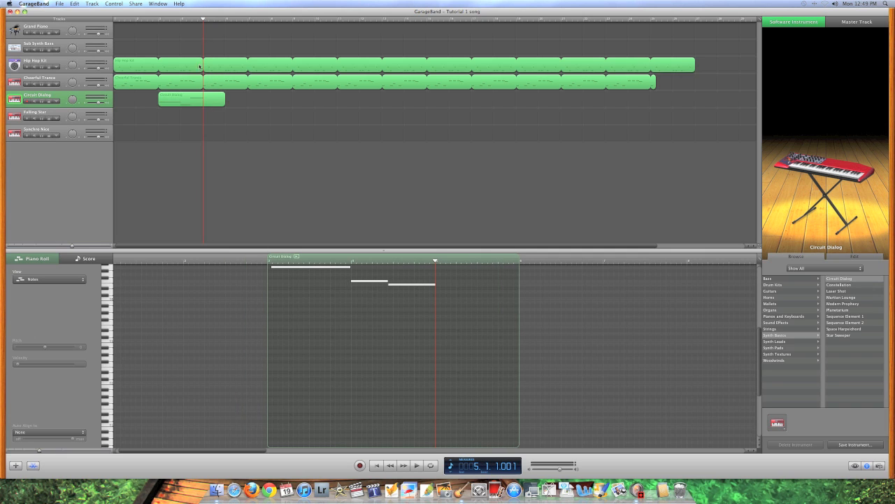
{"action": "mouse_move", "coordinate": [204, 21]}
{"action": "left_mouse_down"}
{"action": "mouse_move", "coordinate": [214, 21]}
{"action": "mouse_move", "coordinate": [204, 20]}
{"action": "left_mouse_up"}
{"action": "mouse_move", "coordinate": [203, 21]}
{"action": "left_mouse_down"}
{"action": "mouse_move", "coordinate": [215, 20]}
{"action": "mouse_move", "coordinate": [204, 21]}
{"action": "left_mouse_up"}
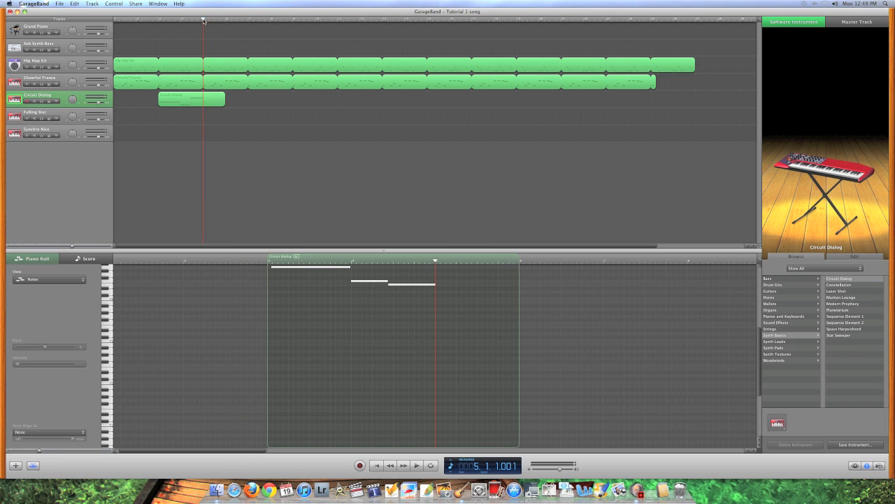
{"action": "left_click", "coordinate": [207, 102]}
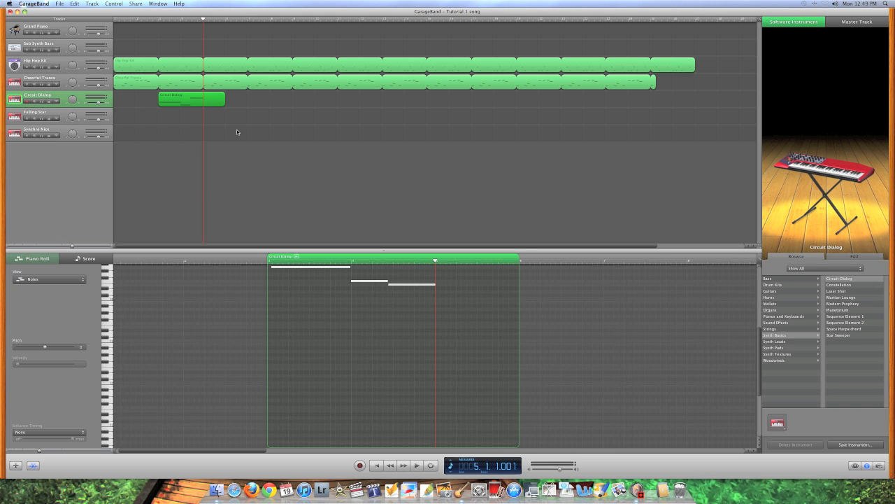
{"action": "key", "text": "super+t"}
Delete the second piece and move the remaining one-bar region to the song's start
{"action": "left_click", "coordinate": [233, 116]}
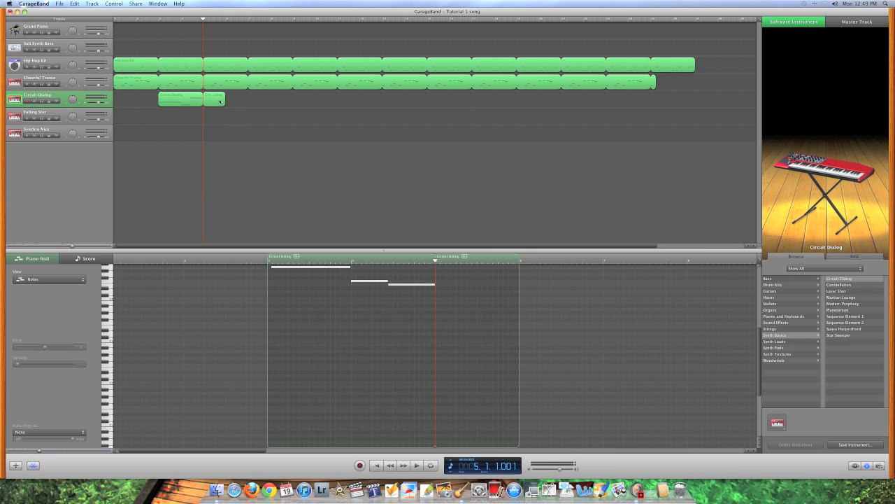
{"action": "left_click", "coordinate": [219, 102]}
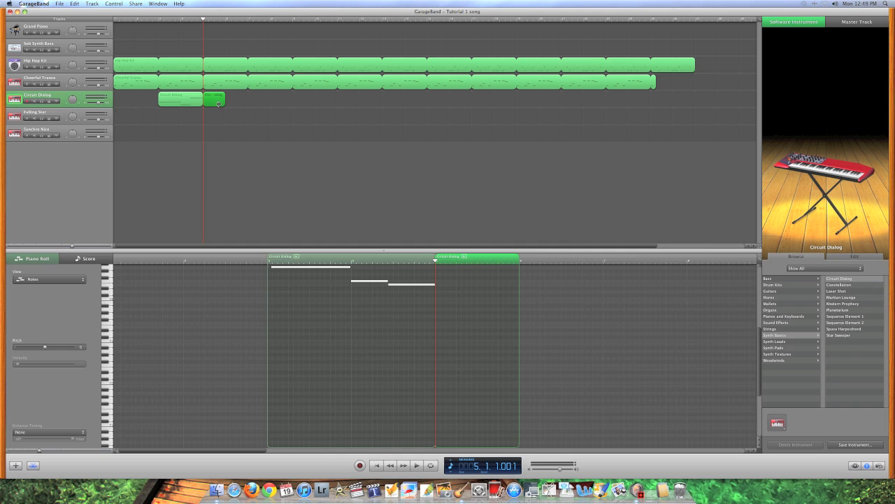
{"action": "key", "text": "Delete"}
{"action": "left_click", "coordinate": [195, 100]}
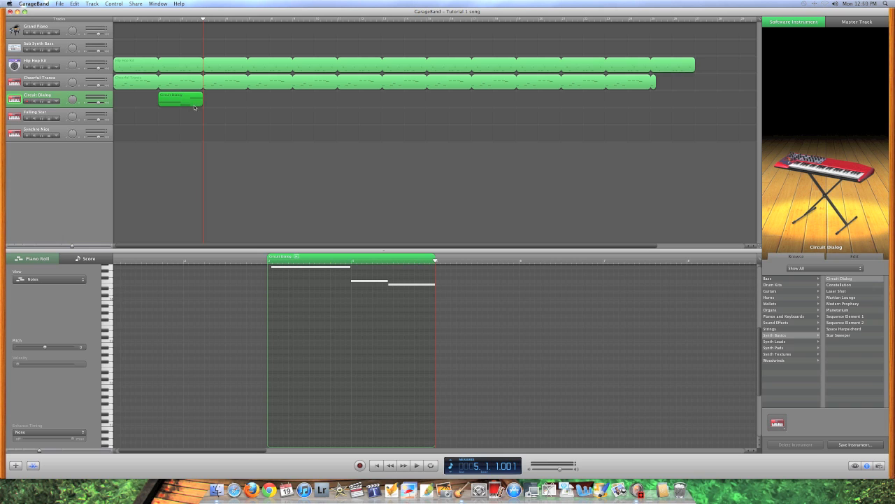
{"action": "left_click_drag", "start_coordinate": [192, 102], "coordinate": [766, 96]}
Loop the Circuit Dialog region across the song, play it back, rewind, and select the Hip Hop Kit track
{"action": "key", "text": "Return"}
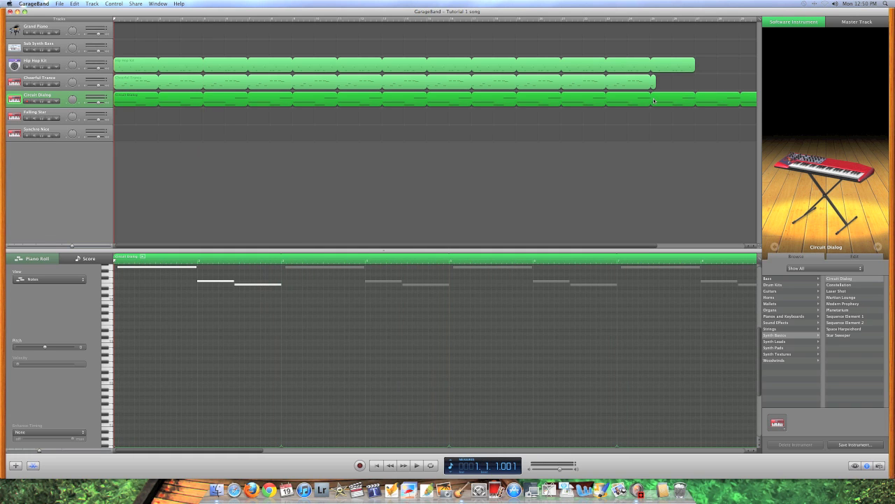
{"action": "key", "text": "space"}
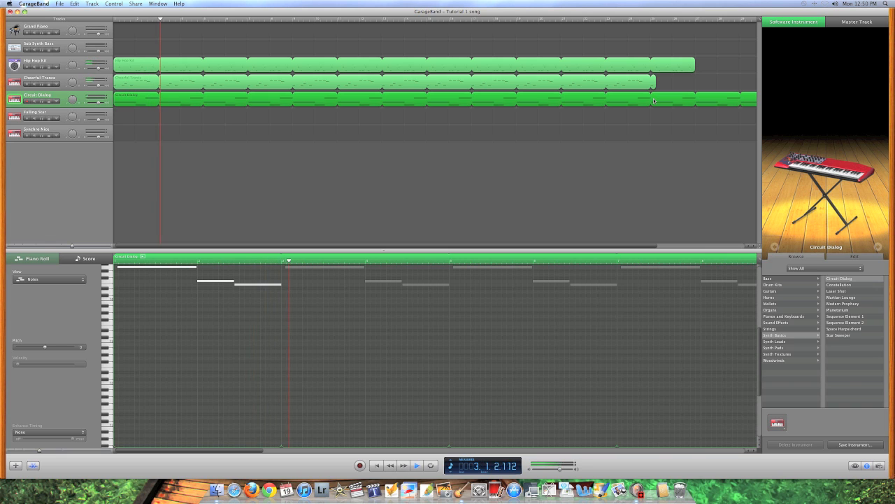
{"action": "key", "text": "space"}
{"action": "key", "text": "Return"}
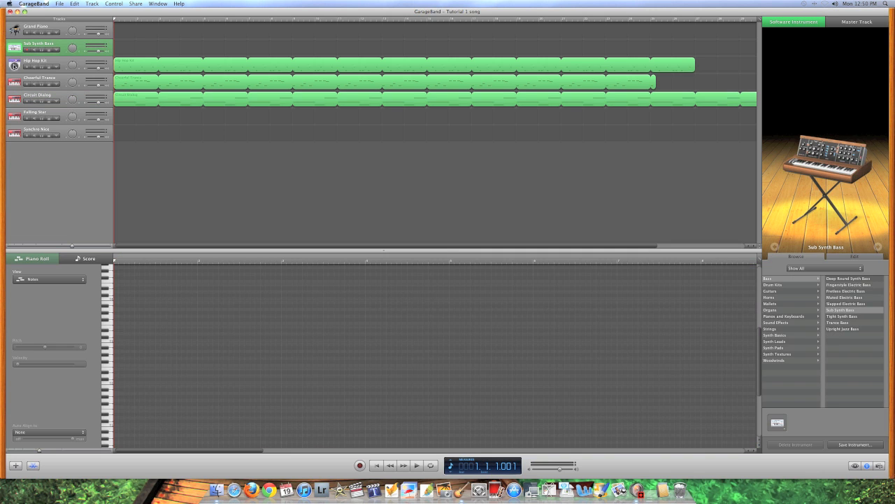
{"action": "left_click", "coordinate": [12, 67]}
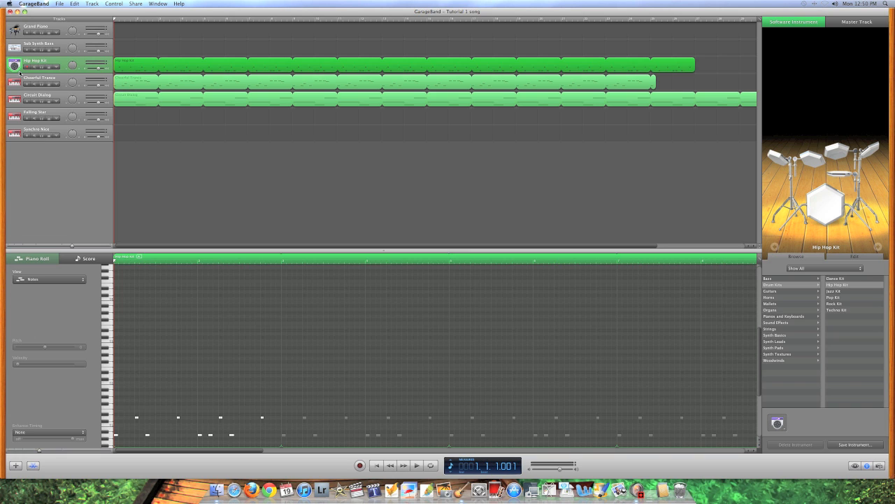
Duplicate the Hip Hop Kit track and deselect the original drum region
{"action": "key", "text": "super+d"}
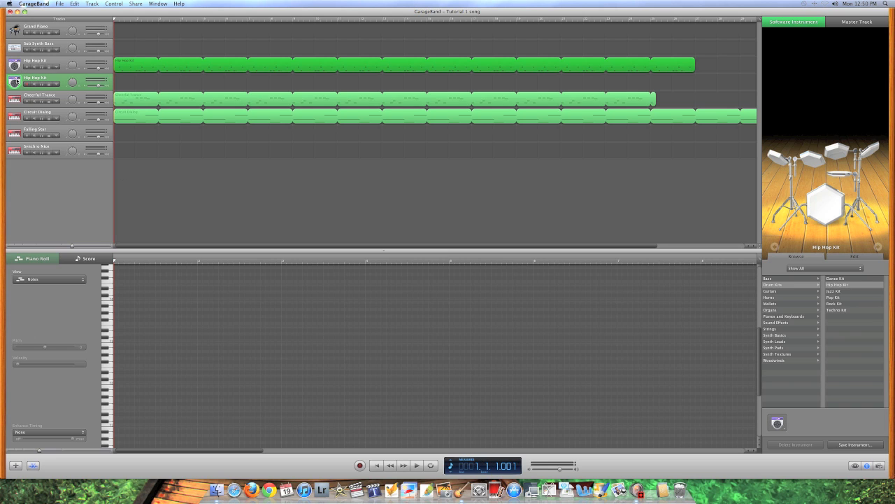
{"action": "left_click", "coordinate": [14, 82]}
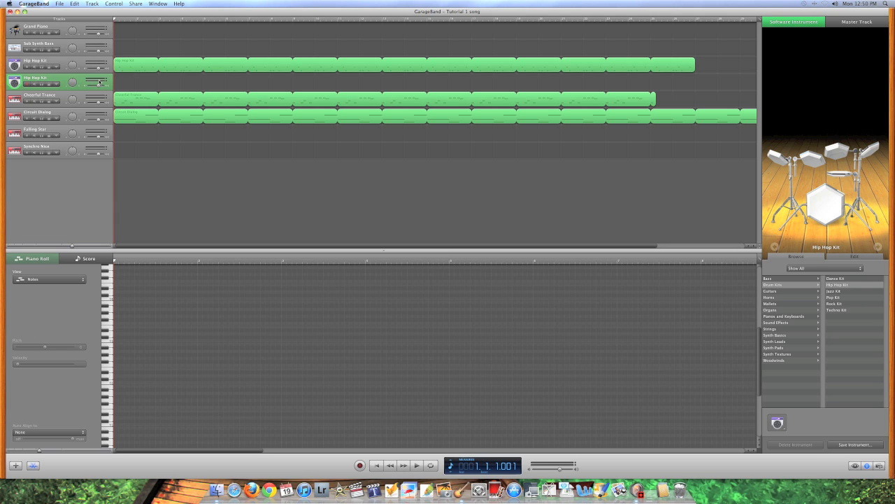
Show Musical Typing, drop one octave to C3, audition the kit sounds and practise the hi-hat
{"action": "key", "text": "super+k"}
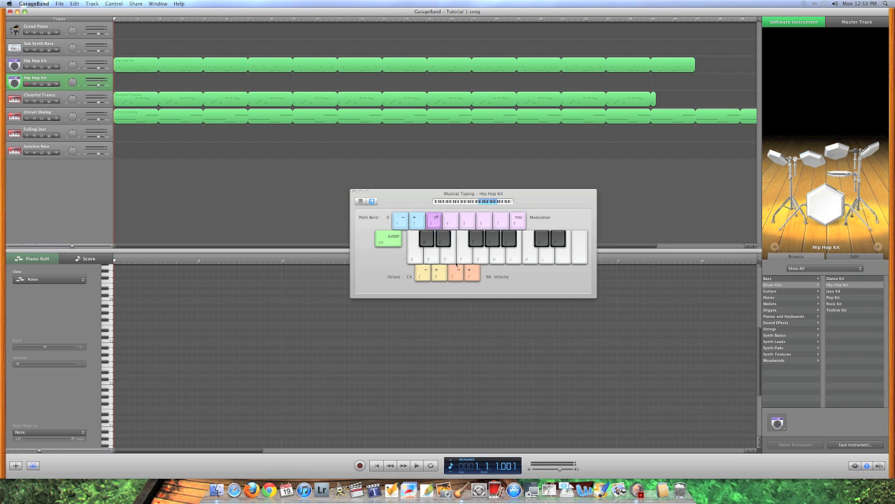
{"action": "left_click", "coordinate": [464, 202]}
{"action": "left_click", "coordinate": [483, 245]}
{"action": "left_click", "coordinate": [492, 243]}
{"action": "left_click", "coordinate": [508, 242]}
{"action": "left_click", "coordinate": [477, 240]}
{"action": "left_click", "coordinate": [476, 240]}
{"action": "left_click", "coordinate": [477, 240]}
{"action": "left_click", "coordinate": [476, 240]}
{"action": "left_click", "coordinate": [476, 240]}
{"action": "left_click", "coordinate": [477, 240]}
Record hi-hat hits with the T key onto the second Hip Hop Kit track, then stop
{"action": "left_click", "coordinate": [360, 465]}
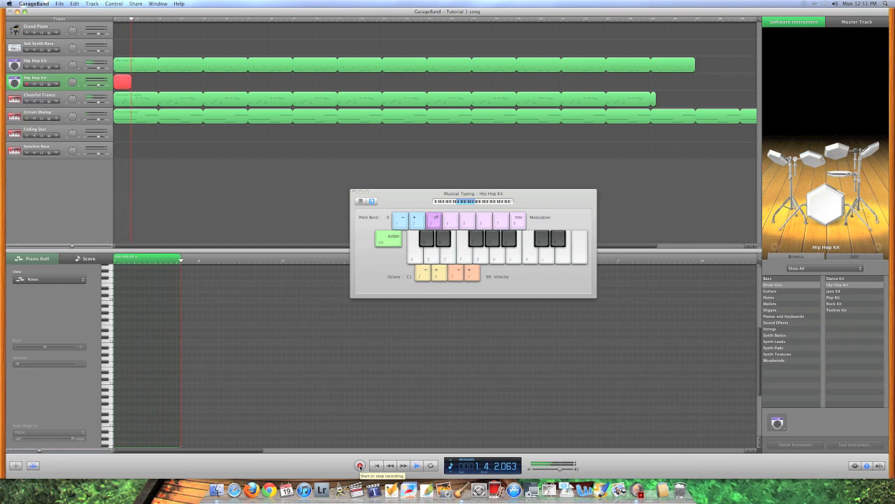
{"action": "key", "text": "t"}
{"action": "key", "text": "t"}
{"action": "key", "text": "t"}
{"action": "key", "text": "t"}
{"action": "key", "text": "t"}
{"action": "key", "text": "t"}
{"action": "key", "text": "t"}
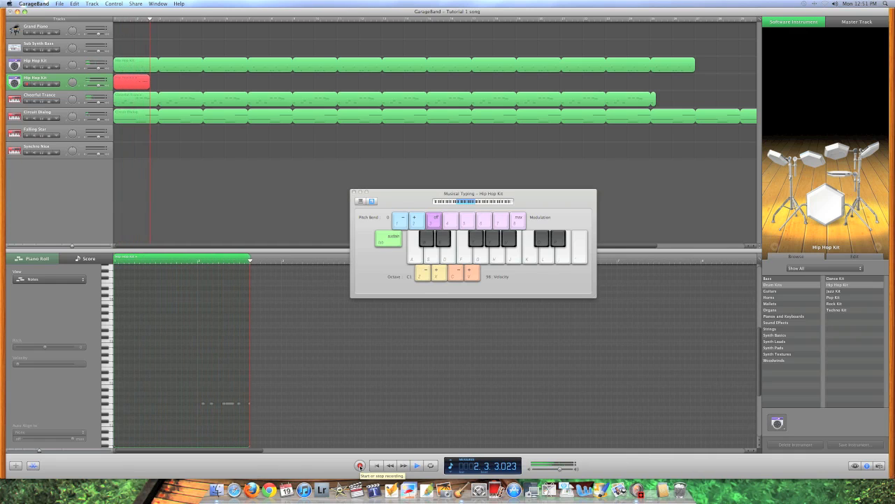
{"action": "key", "text": "t"}
{"action": "key", "text": "t"}
{"action": "key", "text": "t"}
{"action": "key", "text": "t"}
{"action": "key", "text": "t"}
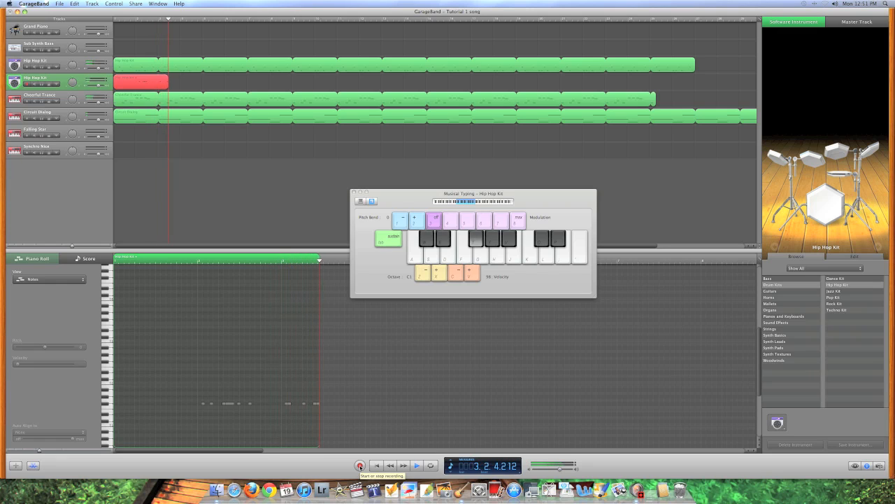
{"action": "key", "text": "t"}
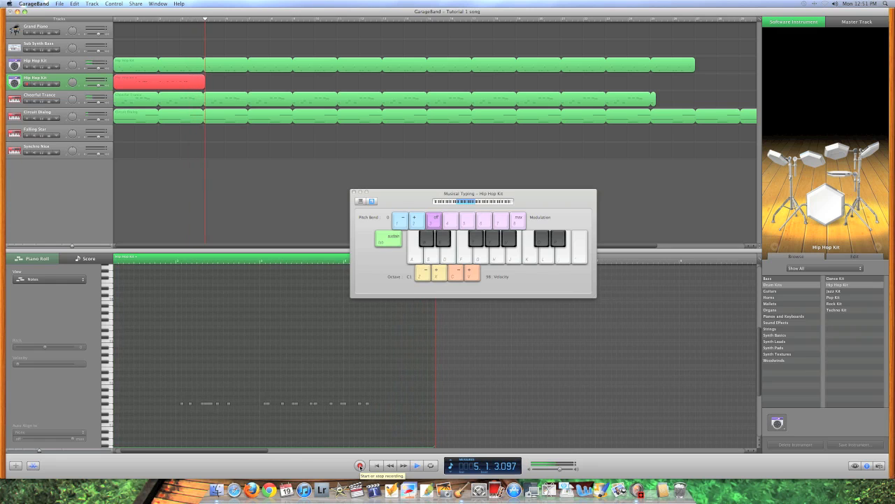
{"action": "key", "text": "t"}
{"action": "key", "text": "t"}
{"action": "key", "text": "t"}
{"action": "key", "text": "t"}
{"action": "key", "text": "t"}
{"action": "key", "text": "t"}
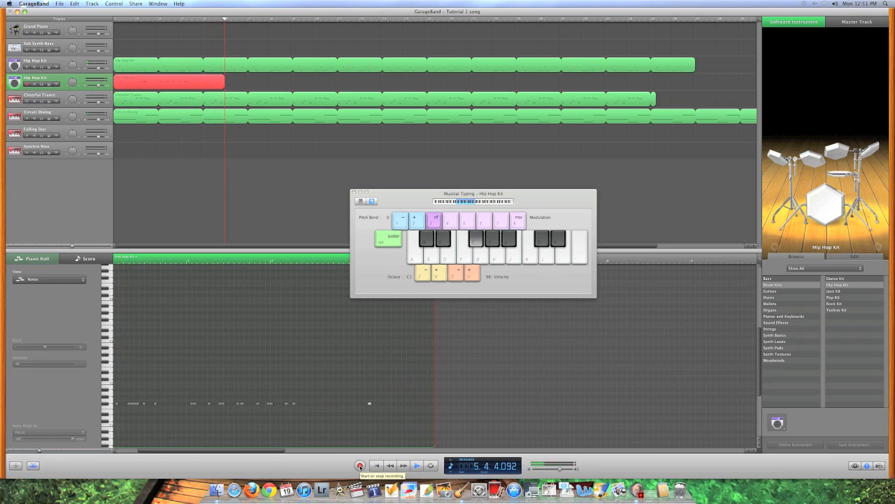
{"action": "key", "text": "t"}
{"action": "key", "text": "t"}
{"action": "key", "text": "t"}
{"action": "key", "text": "t"}
{"action": "key", "text": "t"}
{"action": "key", "text": "t"}
{"action": "key", "text": "t"}
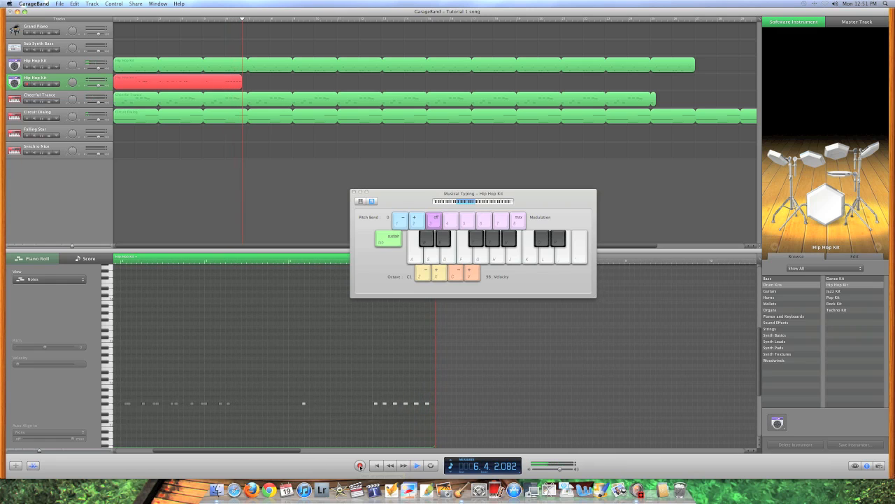
{"action": "key", "text": "t"}
{"action": "key", "text": "t"}
{"action": "key", "text": "t"}
{"action": "key", "text": "t"}
{"action": "key", "text": "t"}
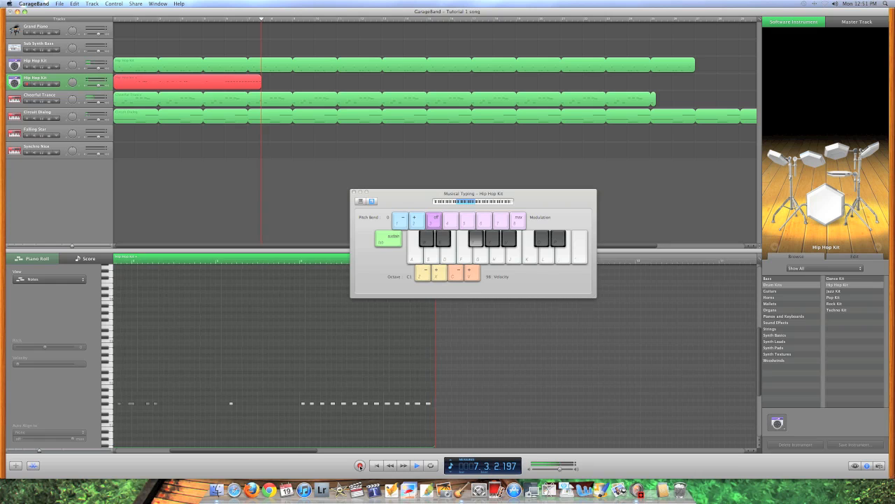
{"action": "key", "text": "space"}
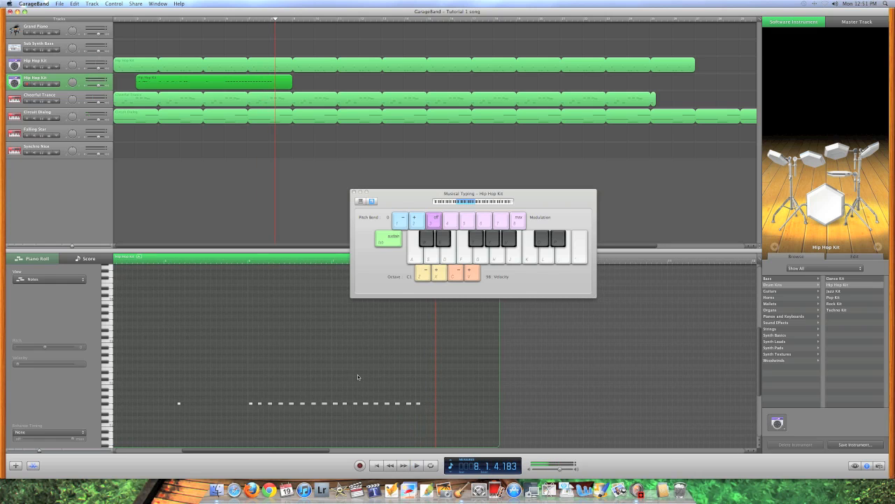
Close Musical Typing and split the recorded hi-hat region at bars 6 and 8
{"action": "left_click", "coordinate": [356, 192]}
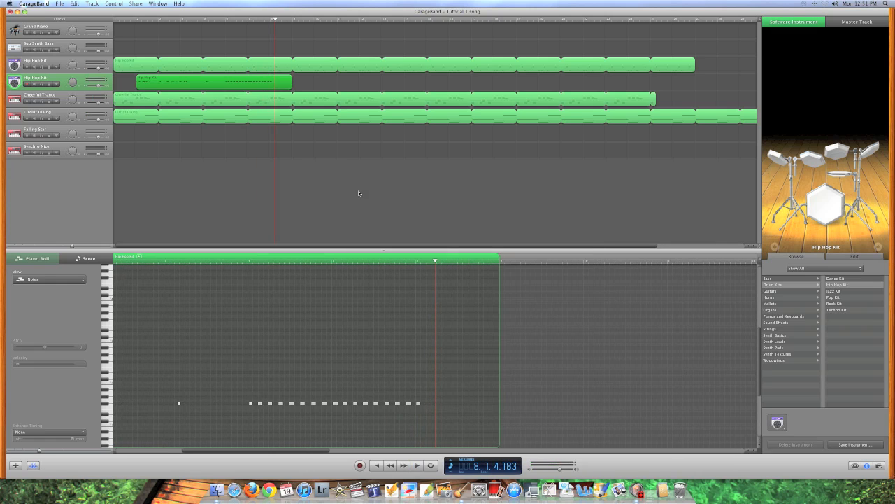
{"action": "left_click", "coordinate": [225, 19]}
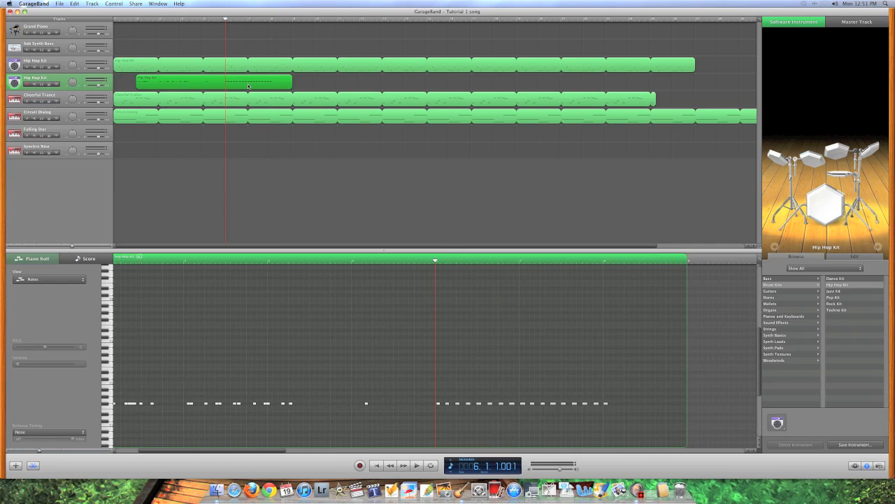
{"action": "left_click", "coordinate": [294, 82]}
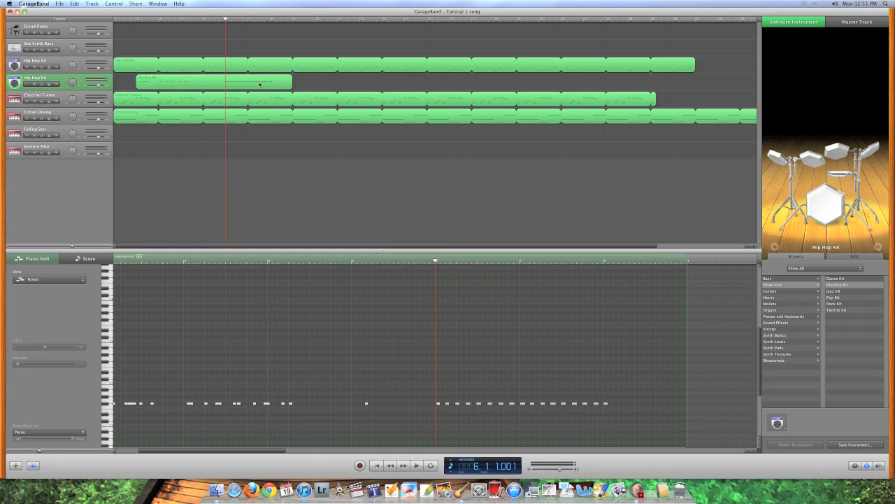
{"action": "left_click", "coordinate": [259, 85]}
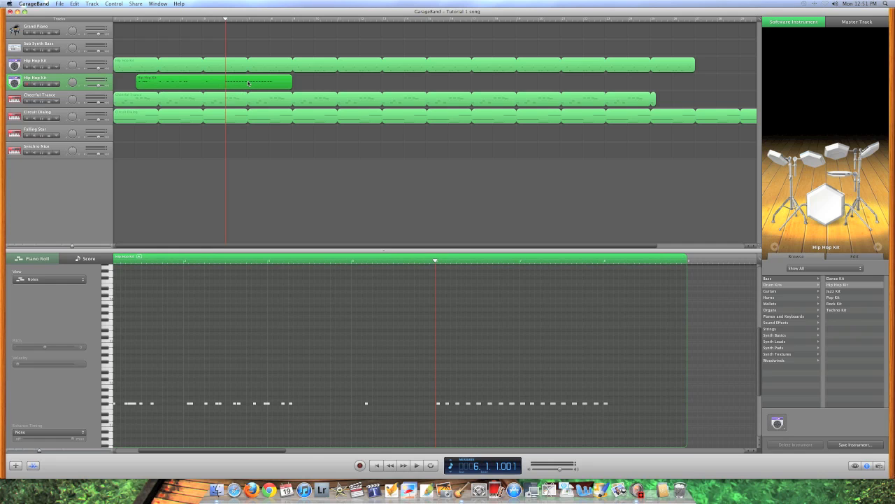
{"action": "key", "text": "super+t"}
{"action": "left_click", "coordinate": [270, 21]}
{"action": "key", "text": "super+t"}
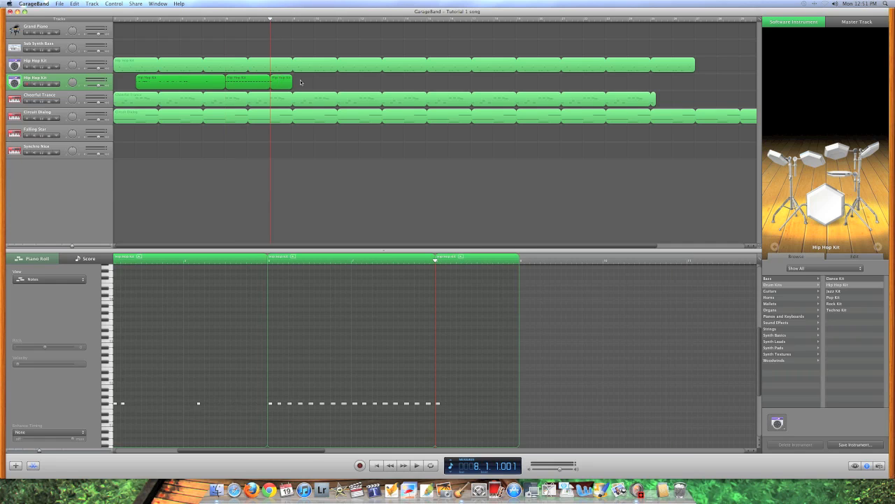
Delete the pieces after bar 8 and before bar 6, and move the two-bar piece to bar 1
{"action": "left_click", "coordinate": [277, 83]}
{"action": "key", "text": "Delete"}
{"action": "left_click", "coordinate": [211, 82]}
{"action": "key", "text": "Delete"}
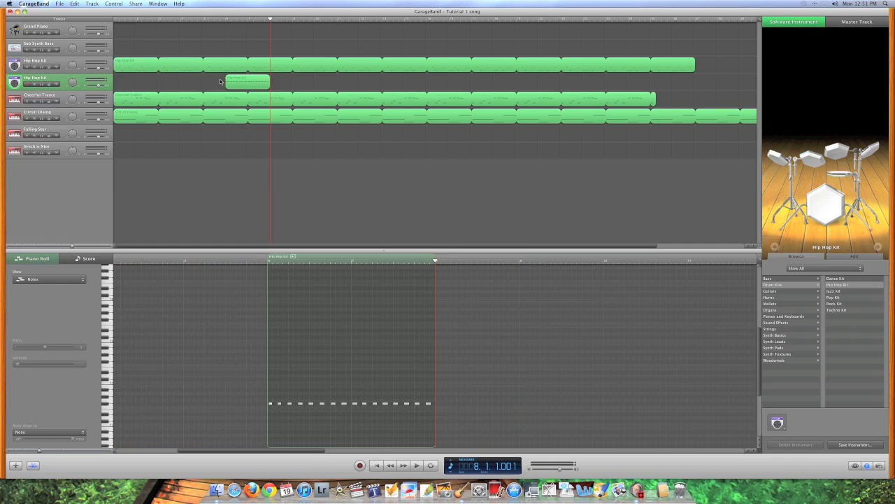
{"action": "left_click", "coordinate": [249, 86]}
{"action": "left_click_drag", "start_coordinate": [232, 85], "coordinate": [504, 87]}
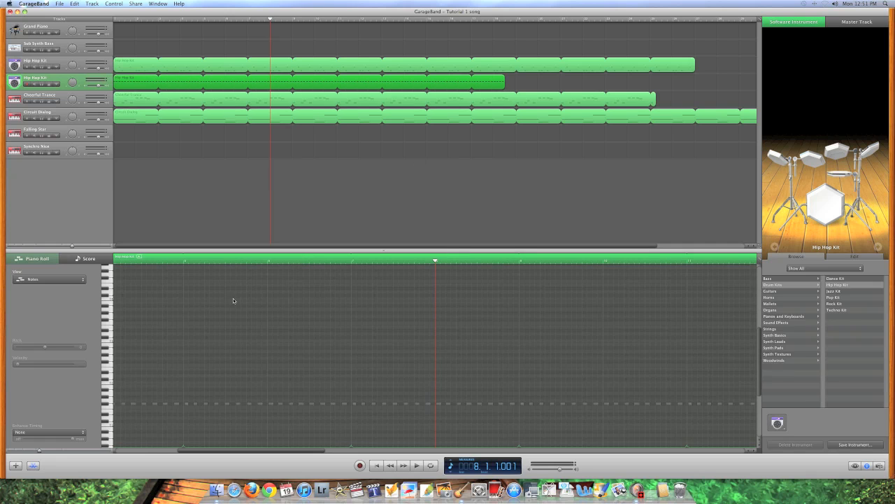
Select all the recorded hi-hat notes and align them to 1/16 notes
{"action": "scroll", "coordinate": [231, 299], "scroll_direction": "left", "scroll_amount": 10}
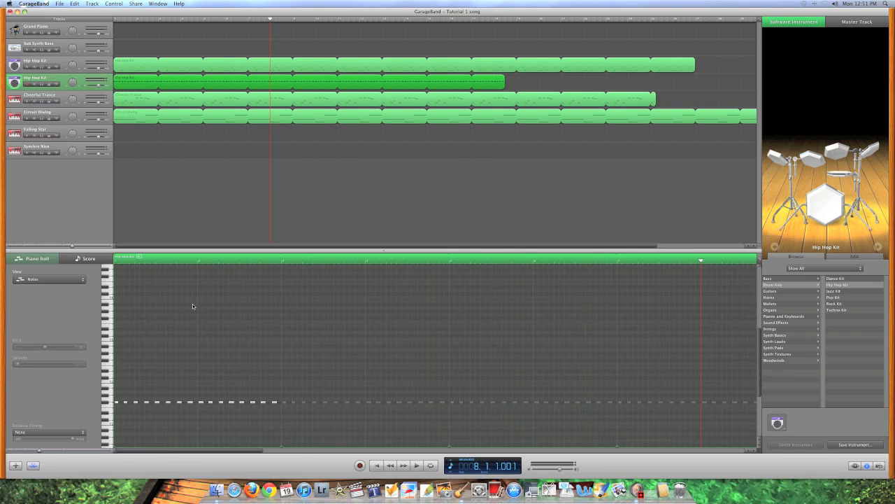
{"action": "scroll", "coordinate": [193, 306], "scroll_direction": "down", "scroll_amount": 2}
{"action": "left_click_drag", "start_coordinate": [315, 330], "coordinate": [88, 400]}
{"action": "left_click", "coordinate": [45, 432]}
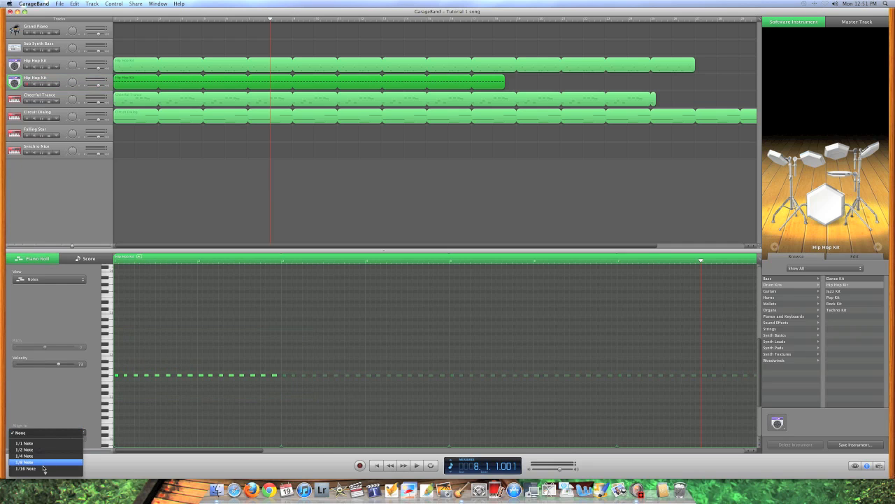
{"action": "left_click", "coordinate": [43, 468]}
Play the song from the start and raise the hi-hat track volume to 5.5 dB
{"action": "left_click", "coordinate": [306, 185]}
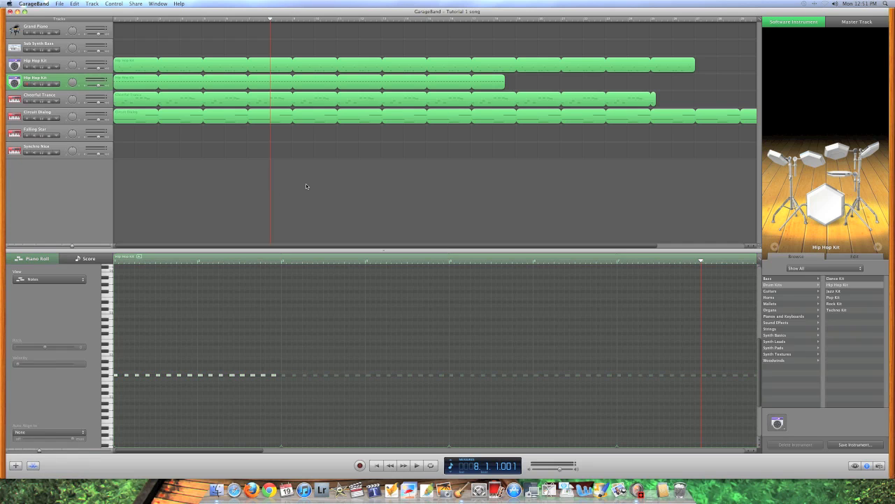
{"action": "key", "text": "Return"}
{"action": "key", "text": "space"}
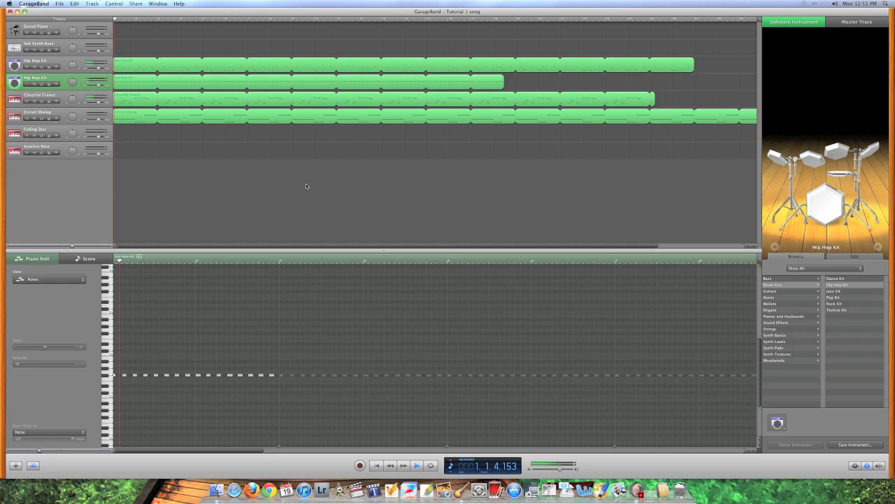
{"action": "left_click_drag", "start_coordinate": [99, 85], "coordinate": [101, 86]}
Fine-tune the hi-hat volume, compare it soloed and muted, then stop and rewind playback
{"action": "left_click", "coordinate": [101, 87]}
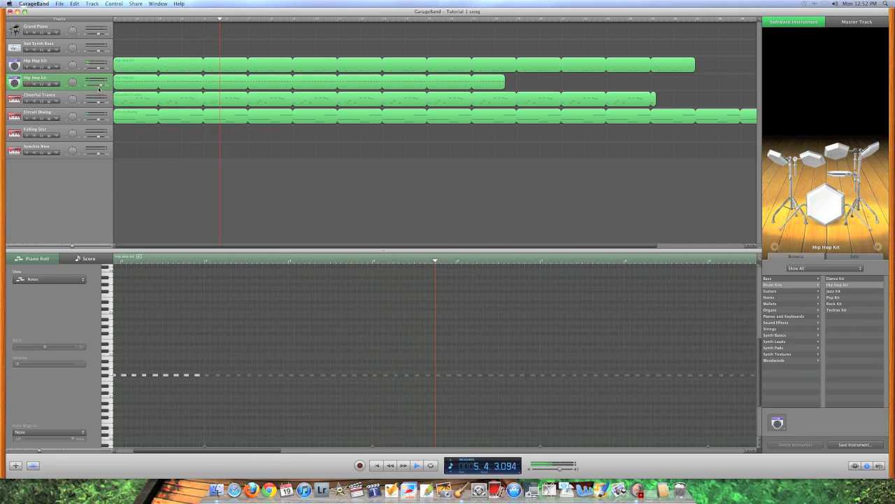
{"action": "left_click", "coordinate": [42, 84]}
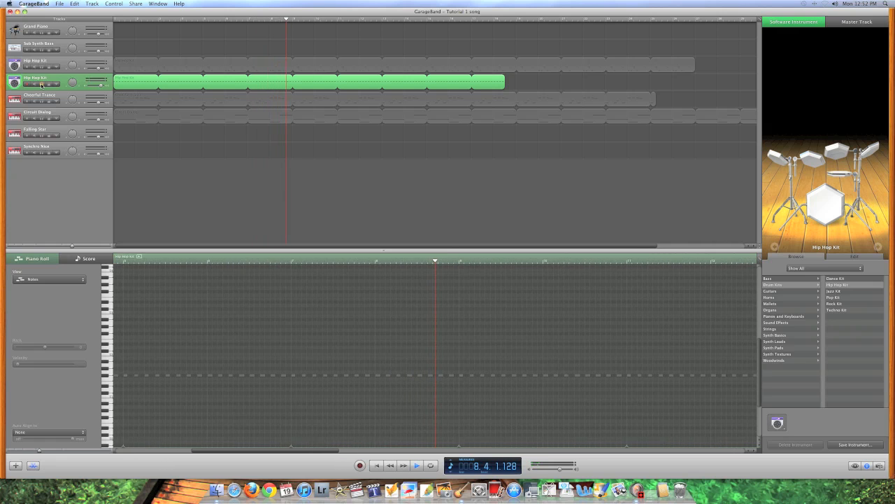
{"action": "left_click", "coordinate": [41, 84]}
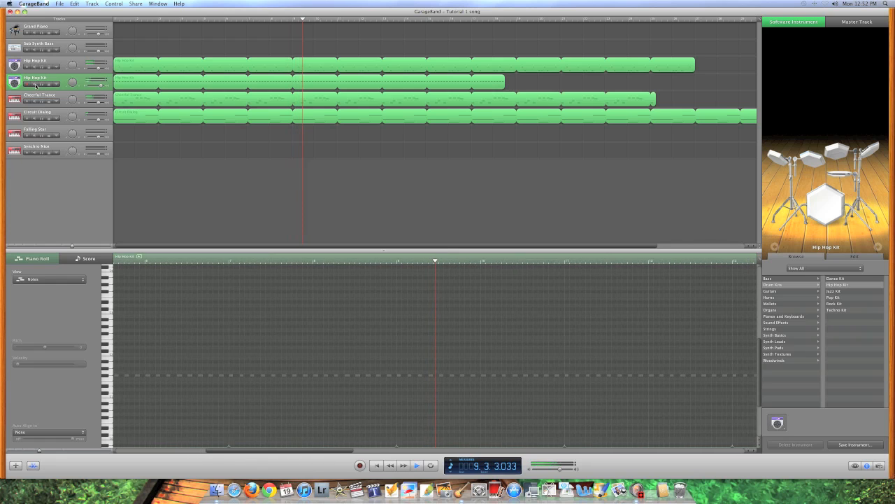
{"action": "left_click", "coordinate": [35, 85]}
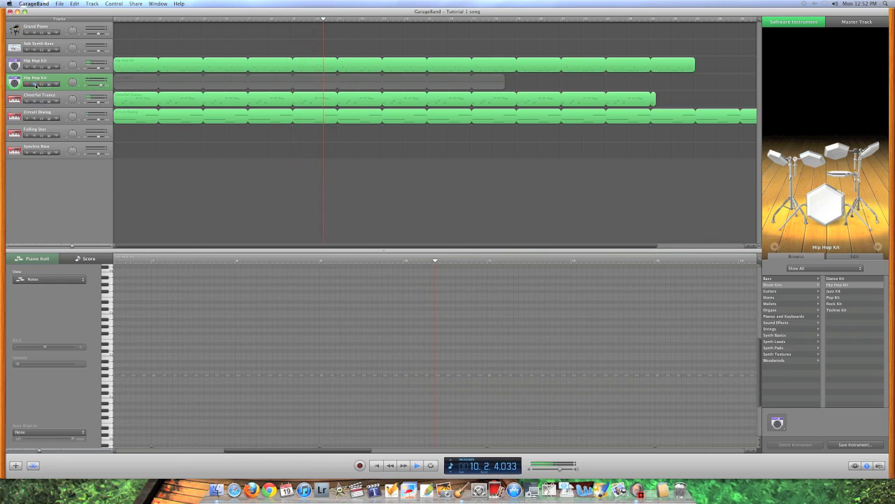
{"action": "left_click", "coordinate": [36, 85]}
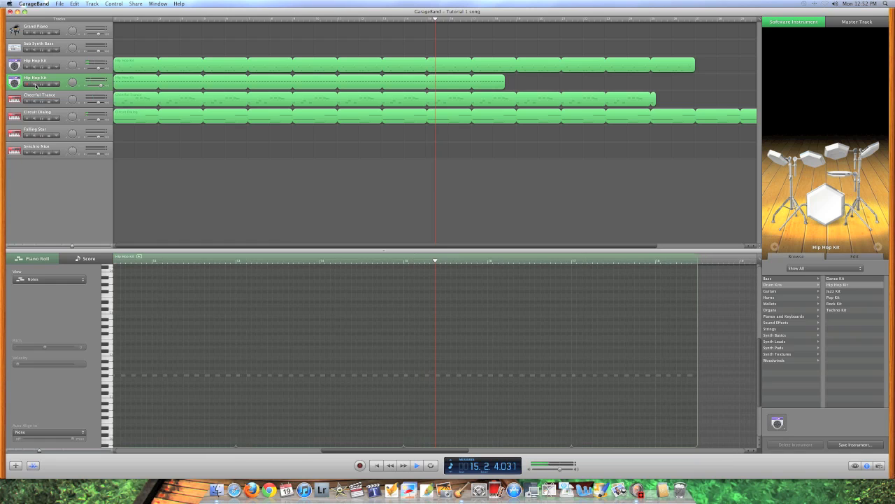
{"action": "key", "text": "space"}
{"action": "key", "text": "Return"}
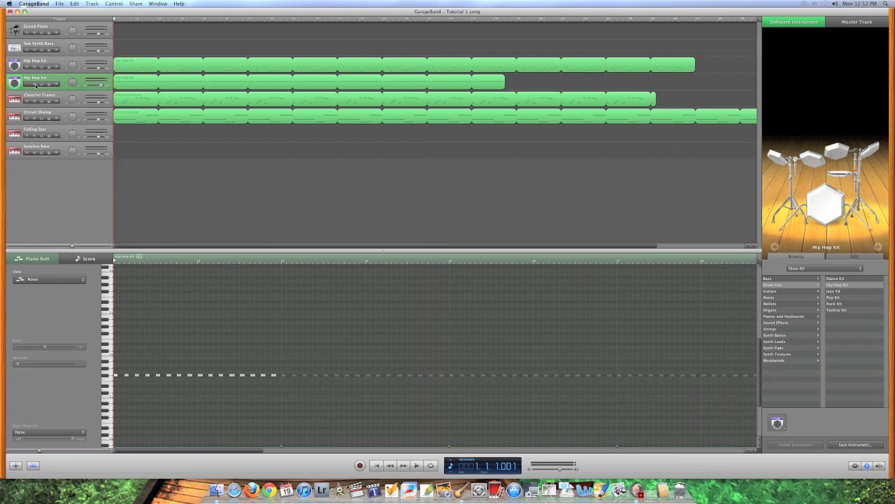